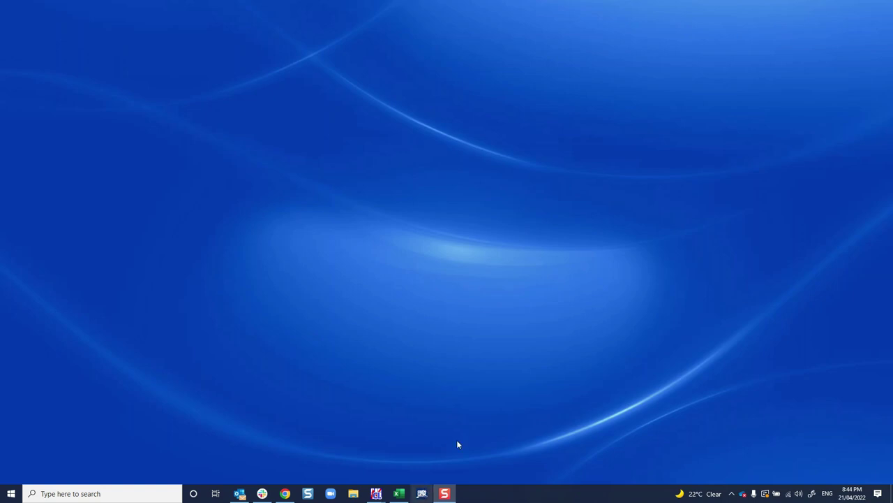
Step: Run Castle Link in demo mode for the Mamba Monster X controller
drag(88, 22, 227, 94)
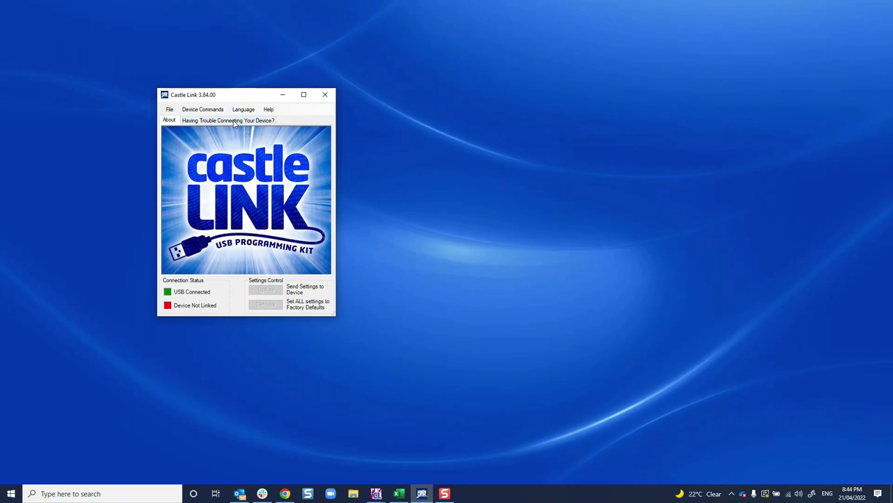
click(234, 121)
click(278, 139)
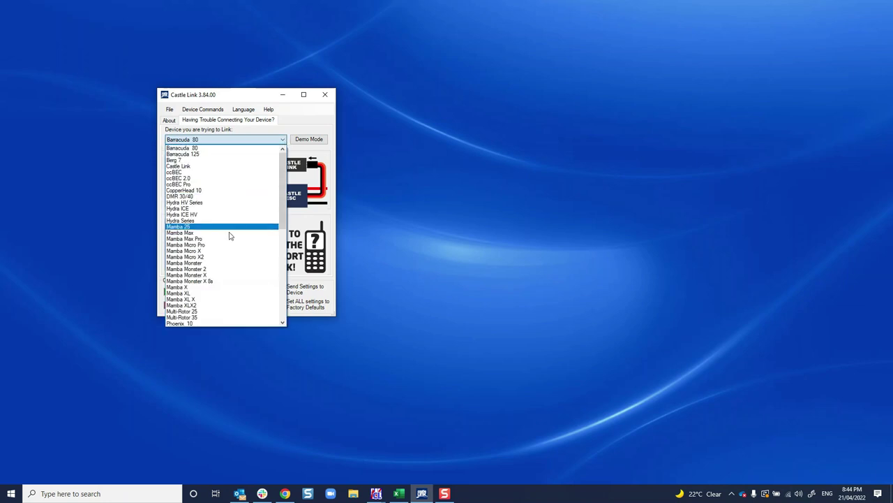
click(196, 277)
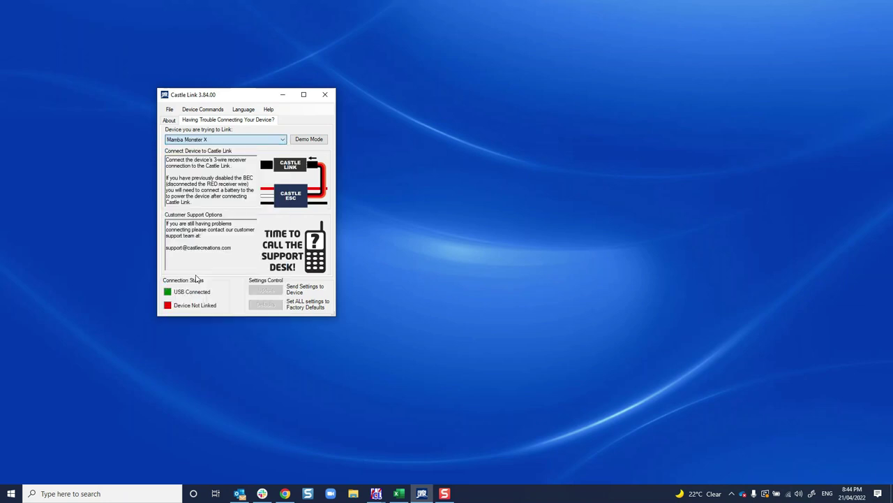
click(310, 141)
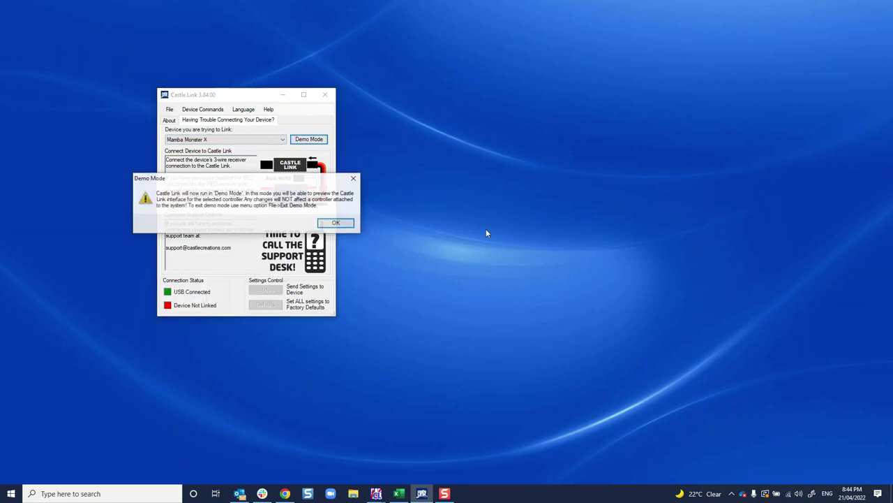
click(345, 224)
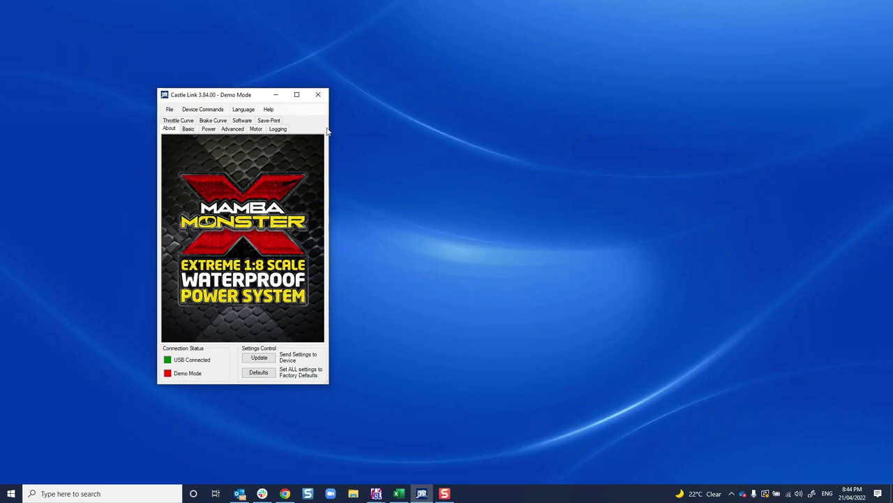
Step: Widen the program window and review the controller's basic, power, advanced and motor settings
drag(329, 129, 439, 120)
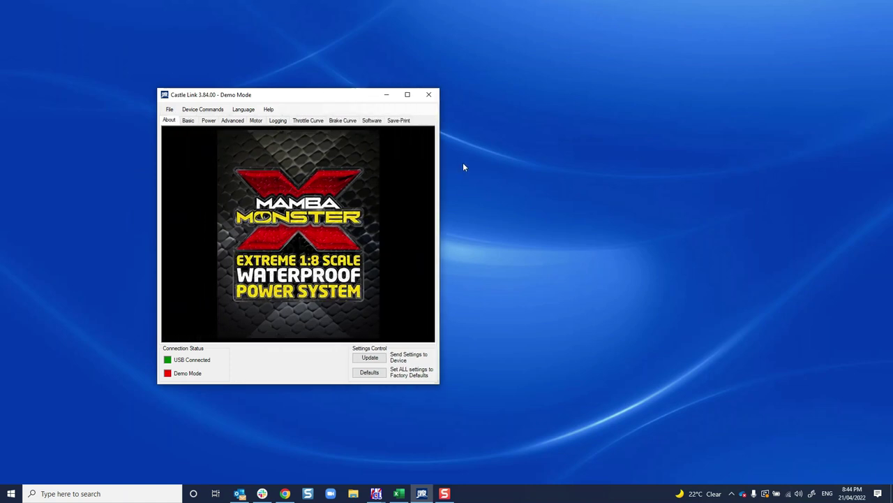
click(189, 122)
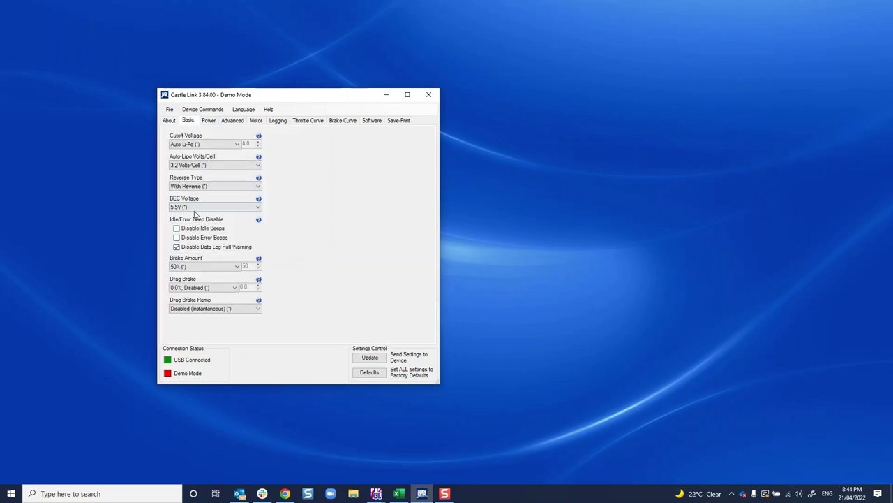
click(207, 124)
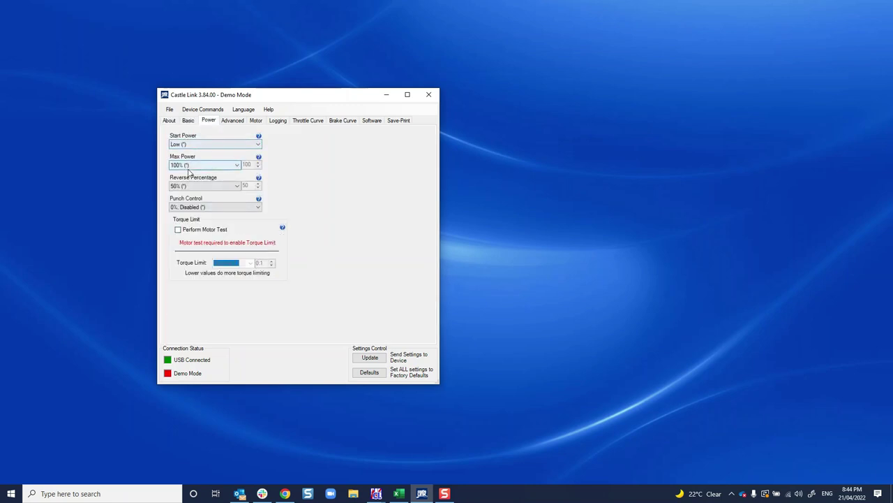
click(231, 124)
click(257, 123)
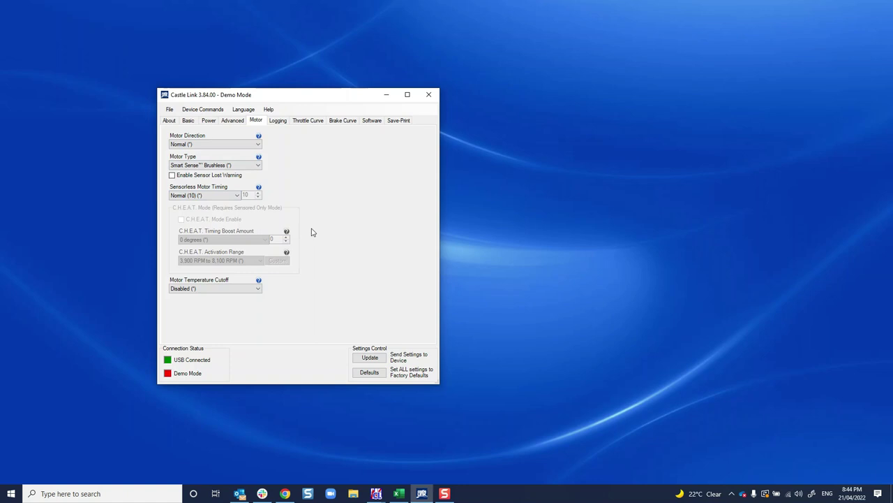
Step: Load the settings file "01 No curve 45deg 6400 start.dat" and accept the sensored-only mode warnings
click(397, 122)
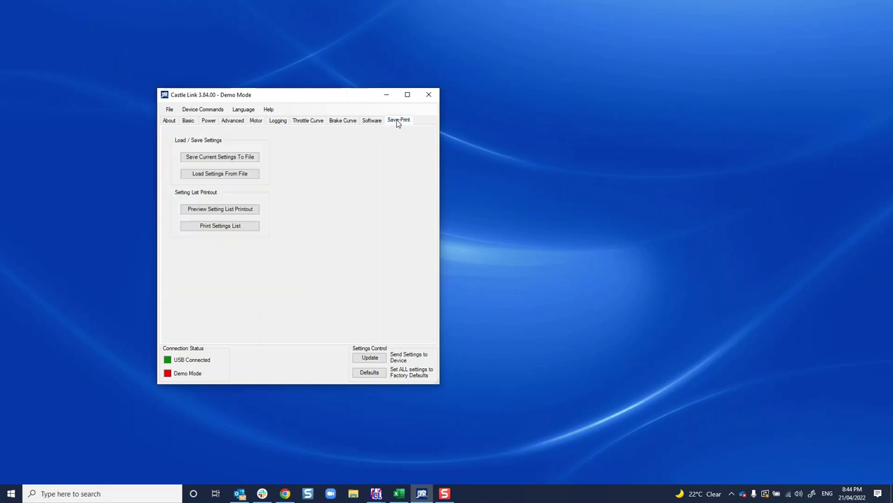
click(237, 175)
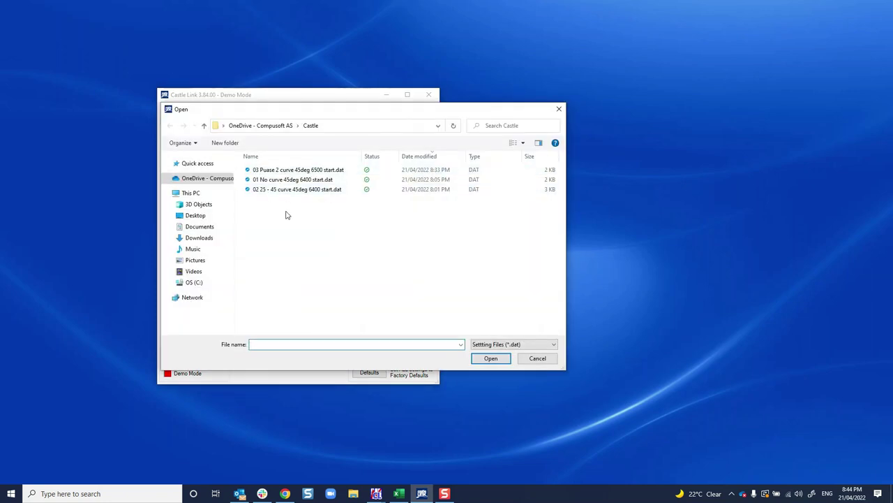
click(293, 156)
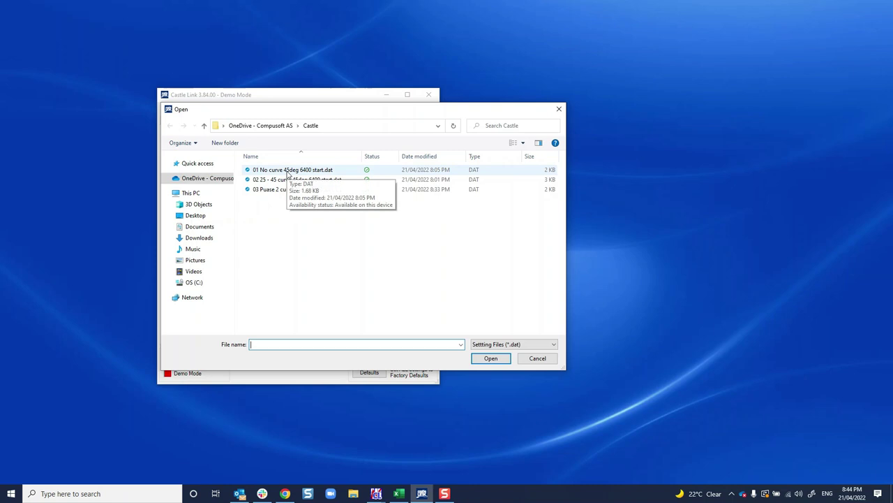
click(288, 173)
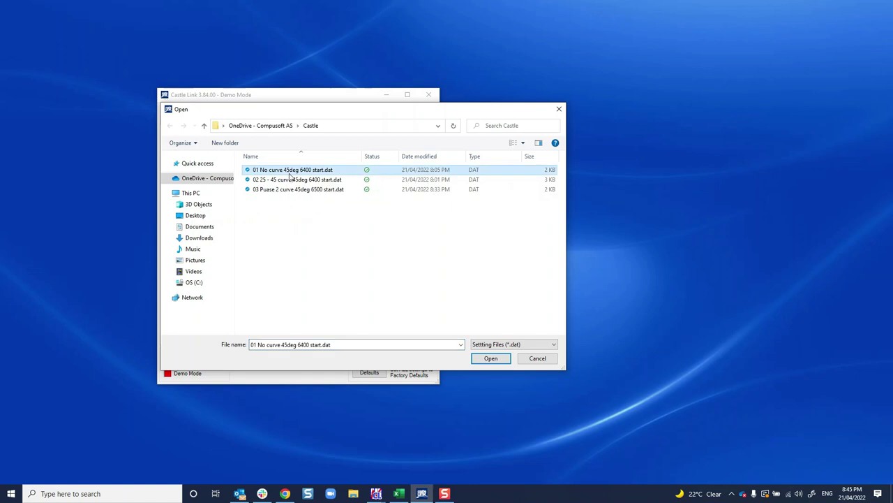
click(493, 360)
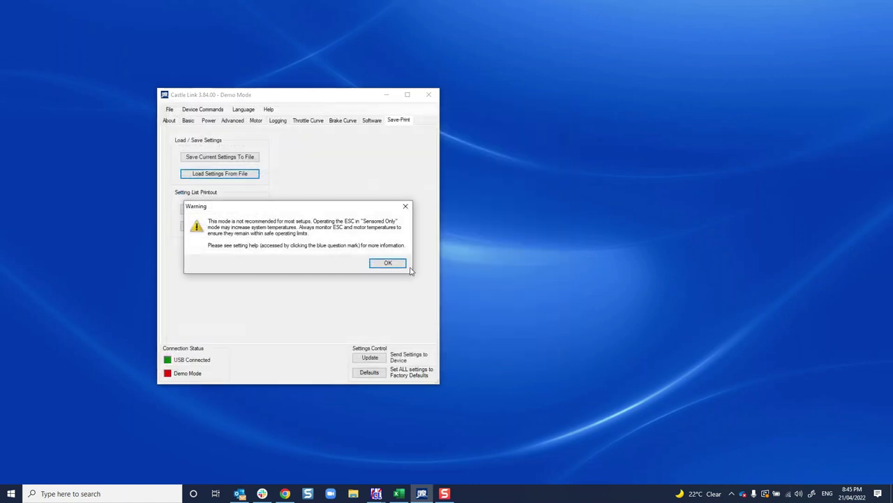
click(387, 262)
click(386, 262)
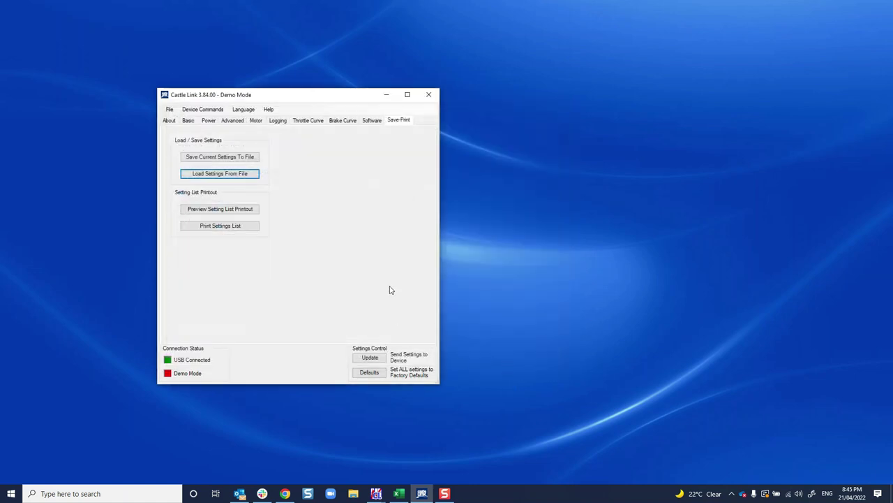
Step: Review the loaded power, motor and throttle curve settings, and send them to the device
click(209, 122)
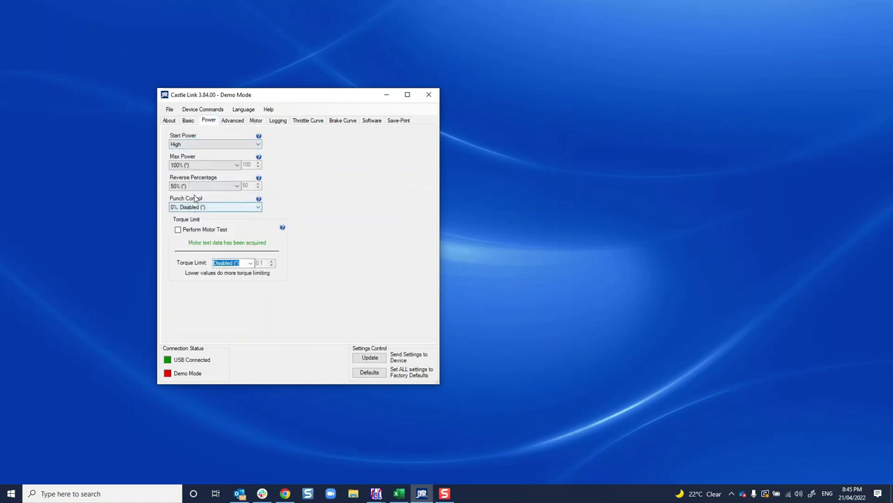
click(256, 121)
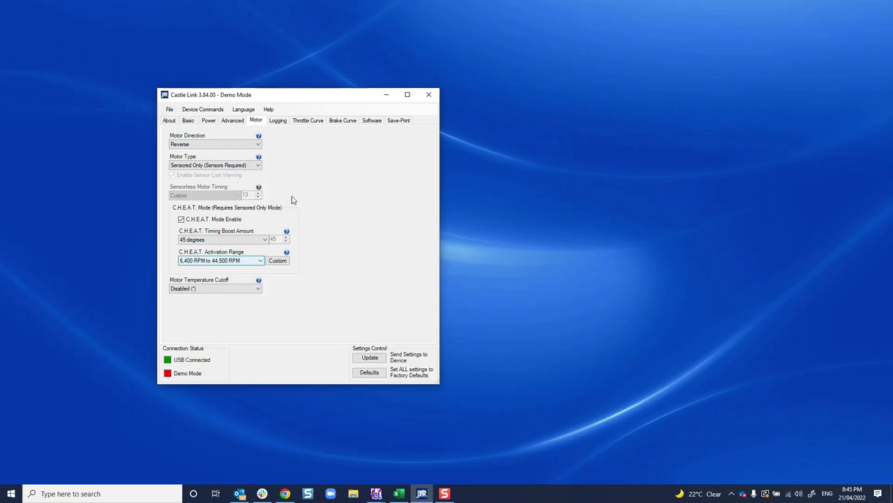
click(310, 122)
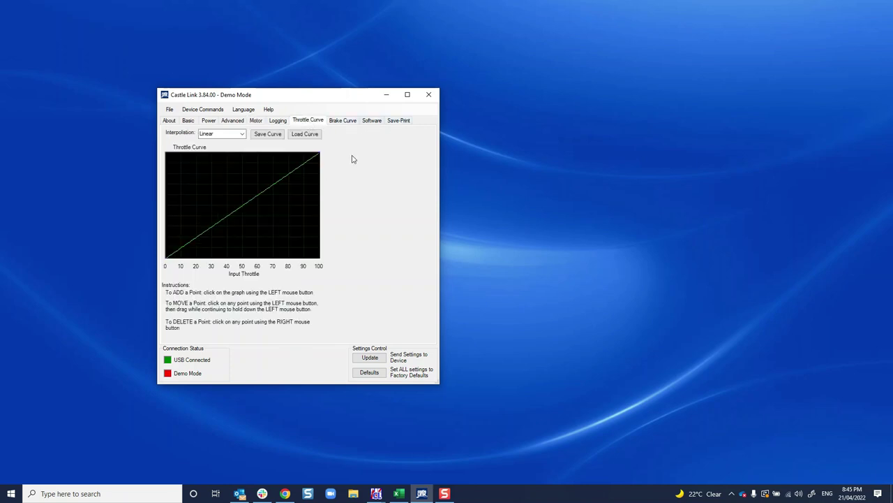
click(373, 359)
Step: Load the settings file "02 25 - 45 curve 45deg 6400 start.dat" and display its throttle curve
click(396, 123)
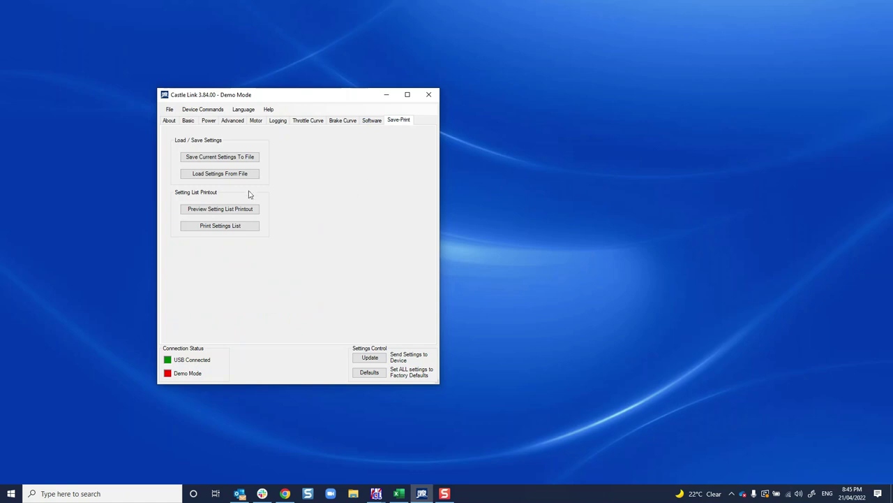
click(229, 175)
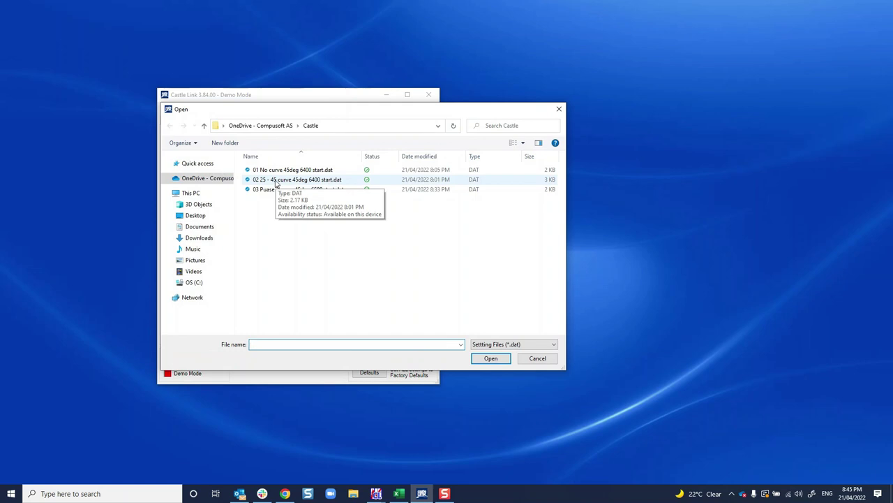
click(275, 181)
click(490, 359)
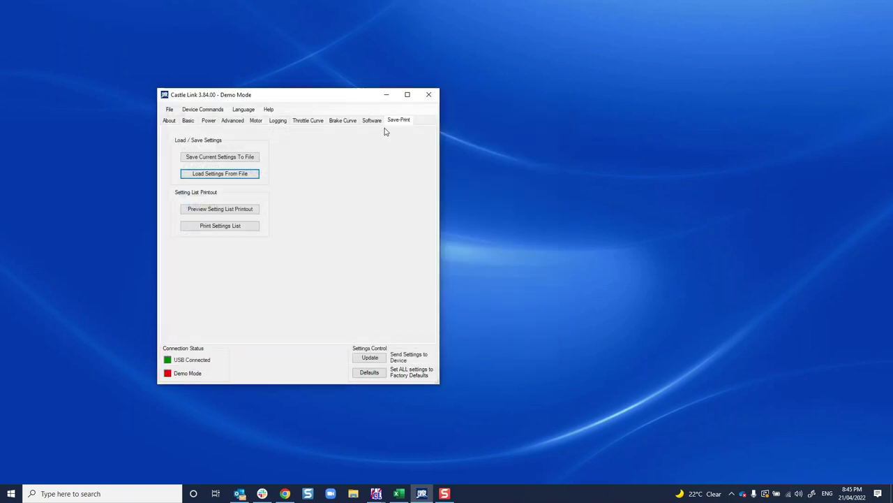
click(314, 124)
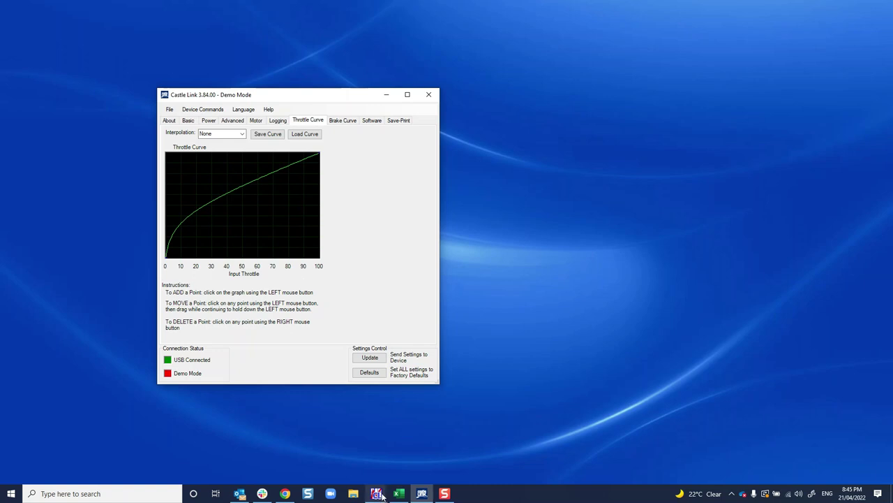
Step: Switch to the Castle data log "esc tune 10 1.5 53.csv", examine the power, current and RPM traces, and minimize it
mouse_move(381, 495)
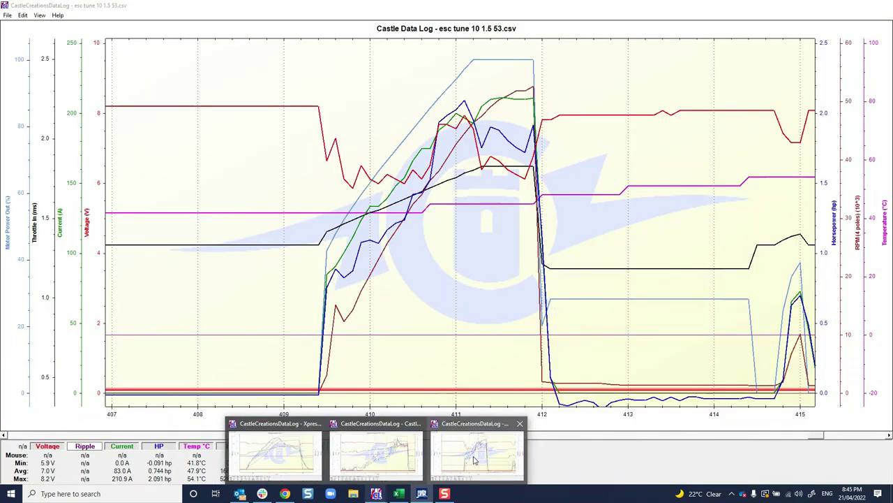
click(479, 454)
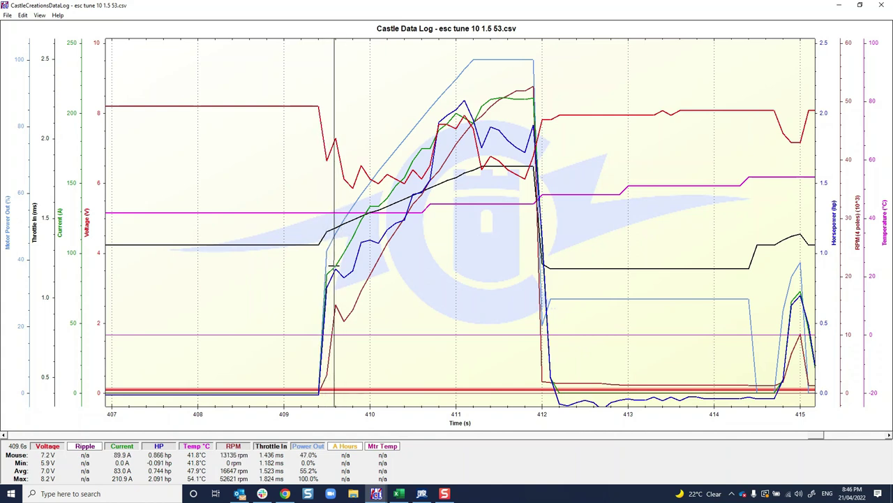
click(841, 7)
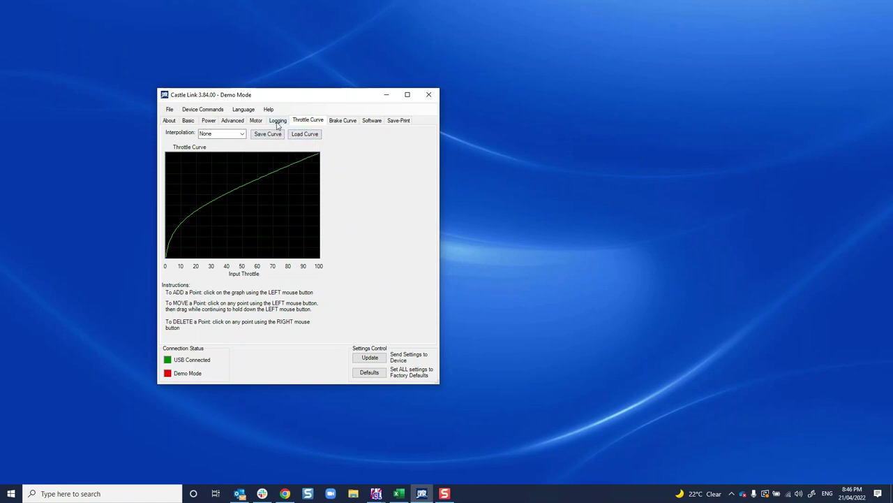
Step: Check the motor's C.H.E.A.T. settings and load the throttle curve file "03 pause 1.crv"
click(255, 121)
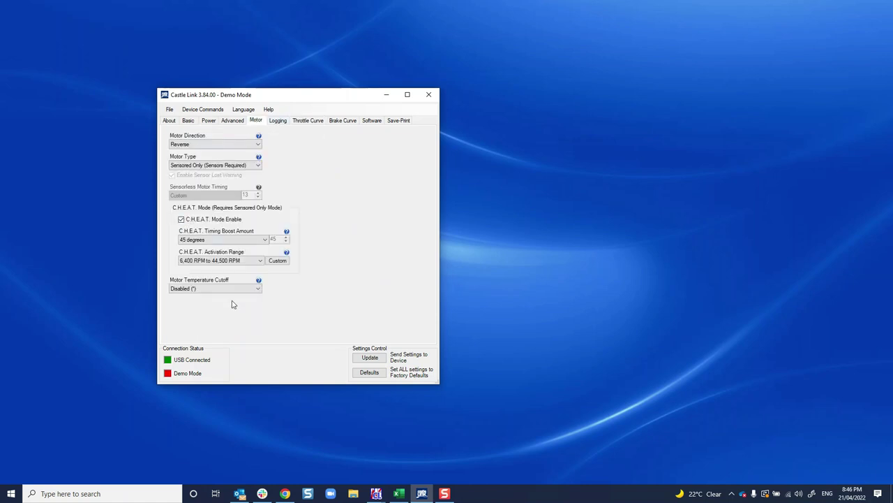
click(307, 123)
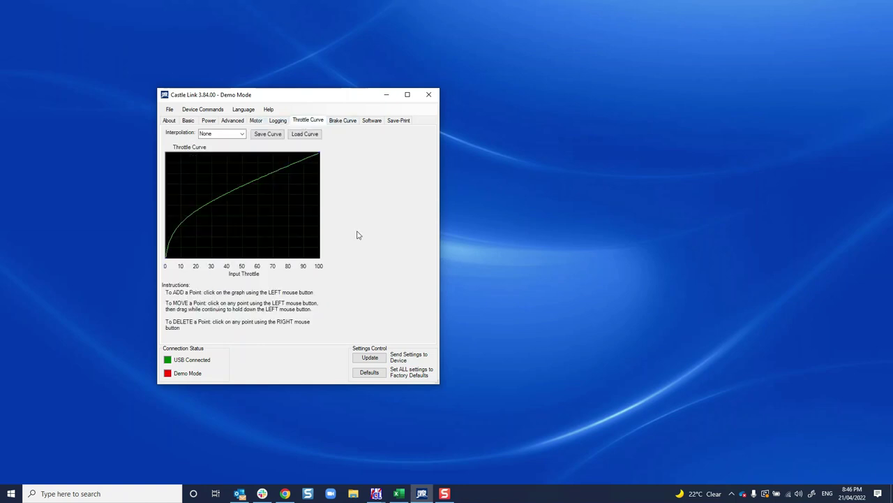
click(305, 134)
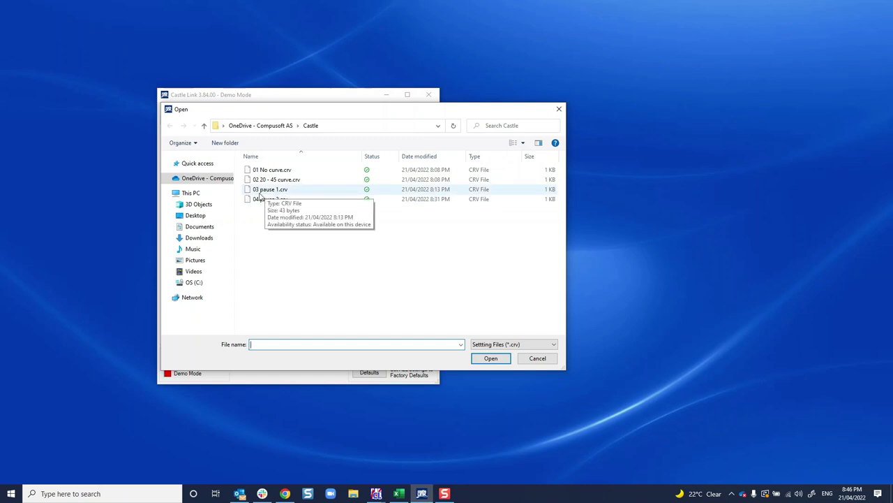
click(260, 195)
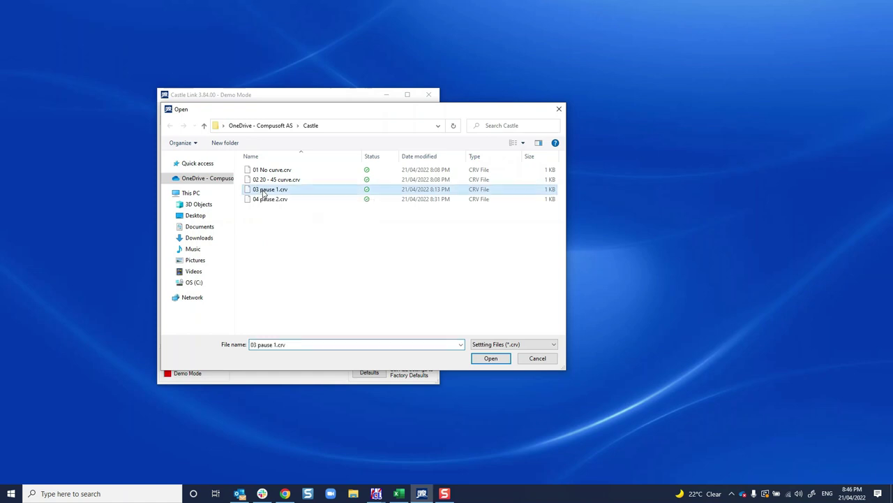
click(487, 358)
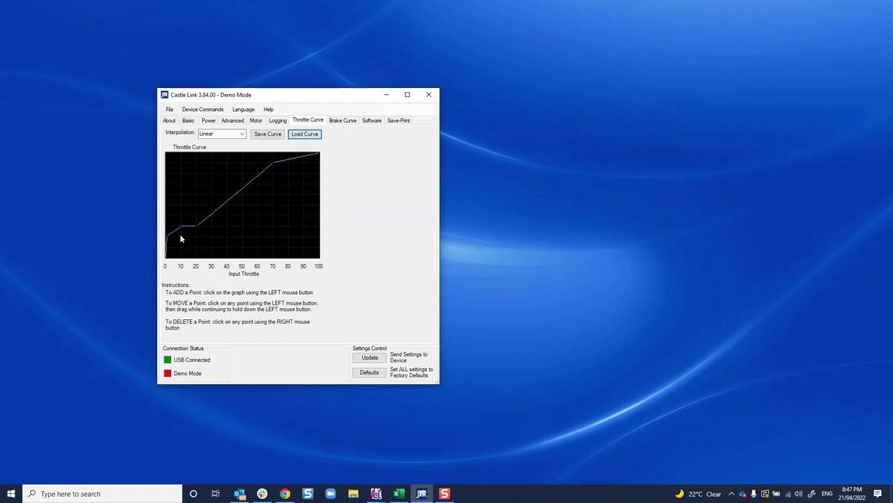
Step: Recheck the motor timing boost settings and replace the throttle curve with the file "04 pause 2.crv"
click(254, 122)
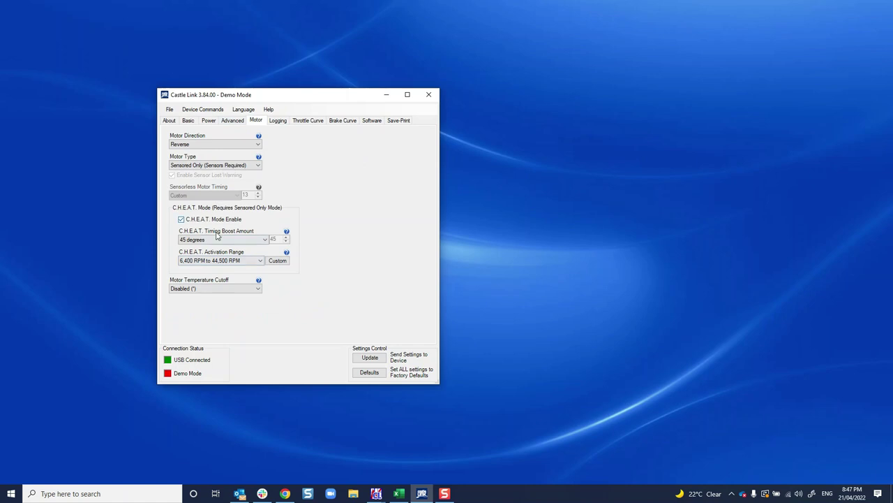
click(310, 123)
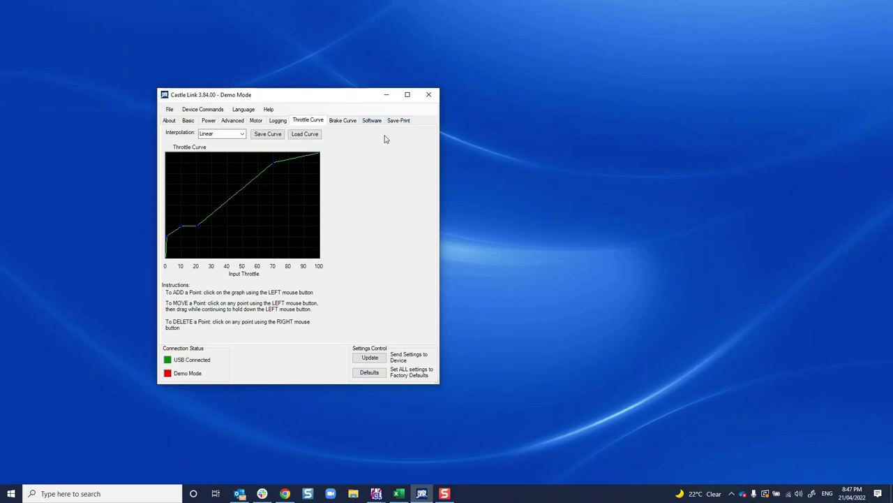
click(305, 134)
click(269, 200)
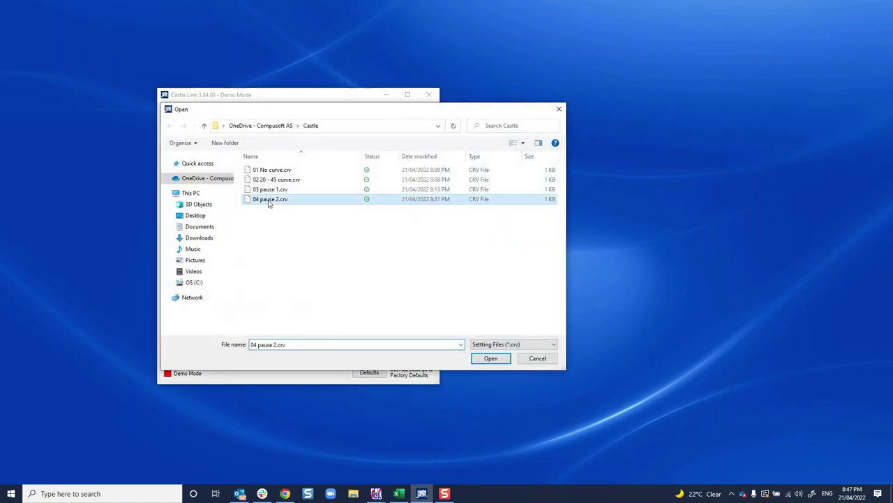
click(490, 357)
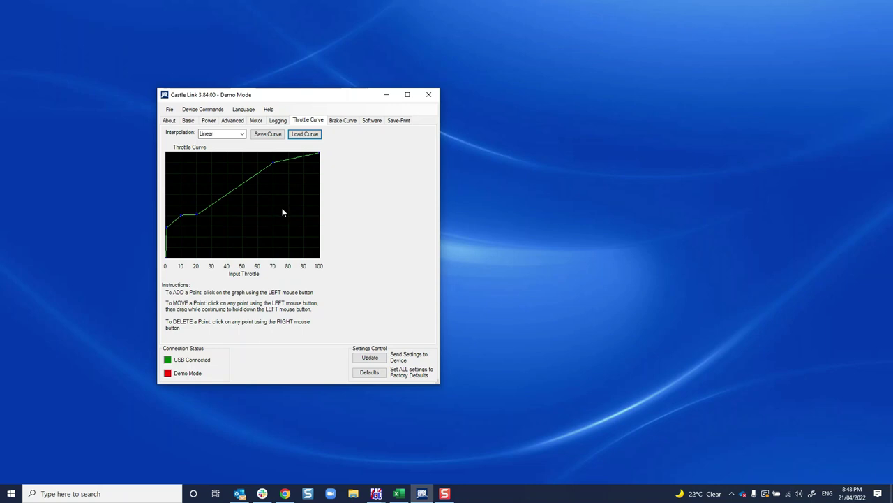
Step: Load the settings file "03 Puase 2 curve 45deg 6500 start.dat" and check its motor C.H.E.A.T. settings and throttle curve
click(398, 123)
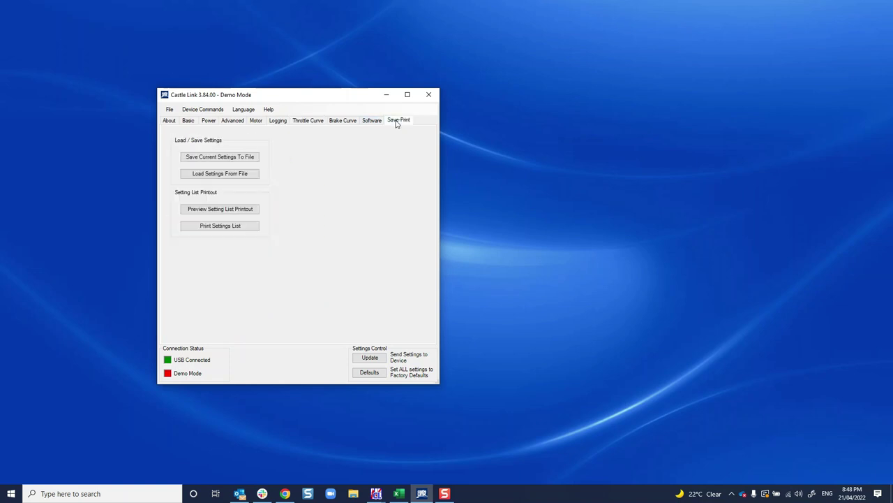
click(217, 176)
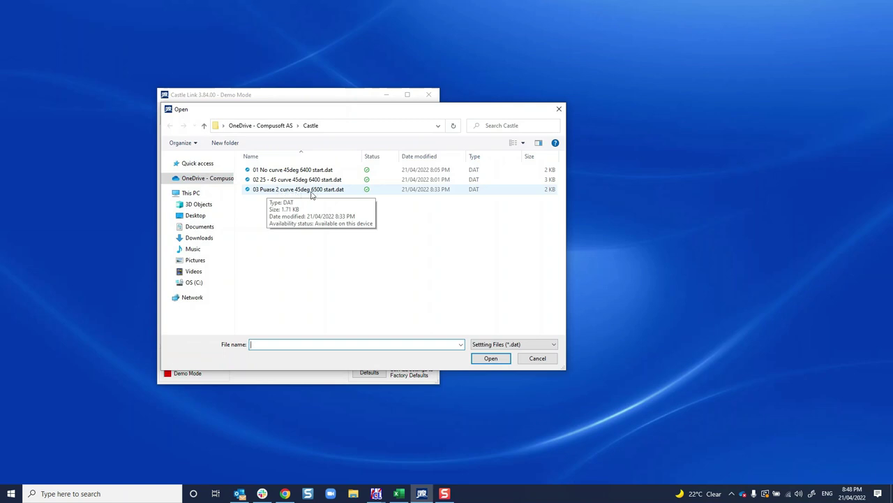
click(311, 191)
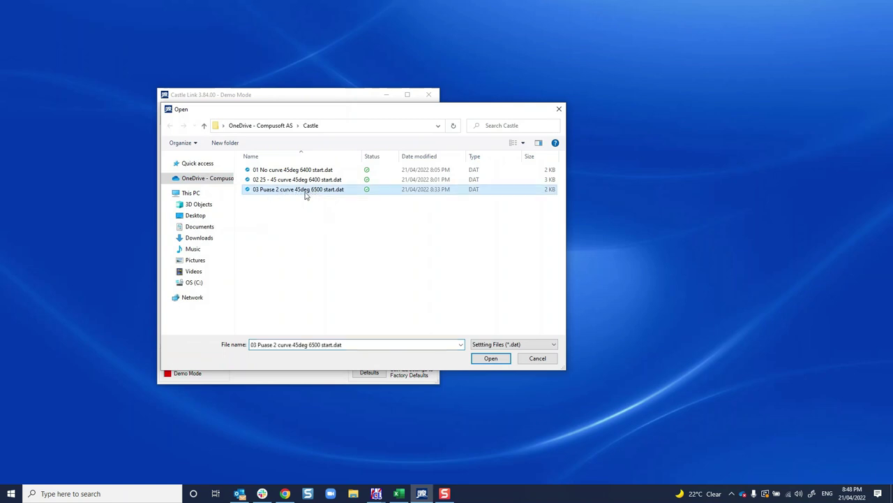
click(491, 360)
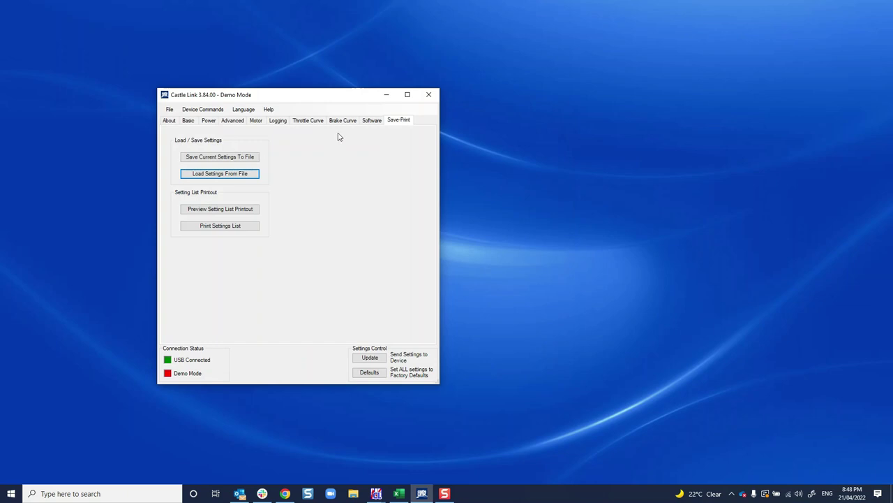
click(254, 121)
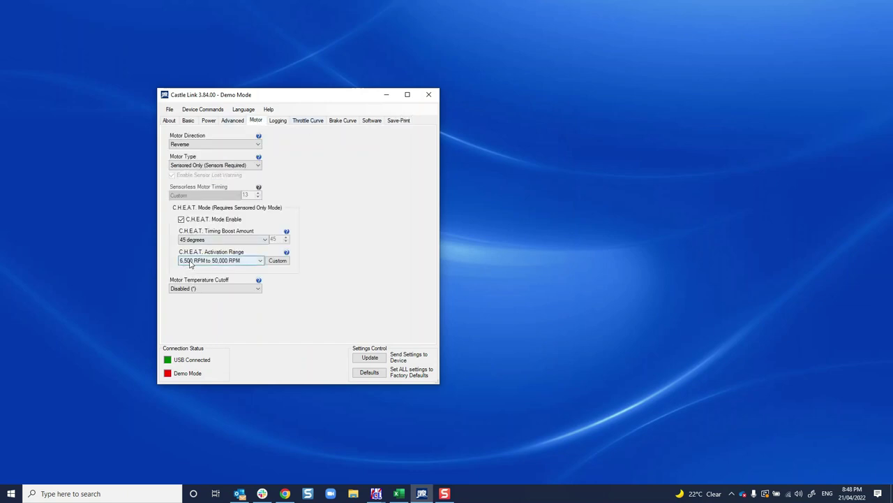
click(307, 121)
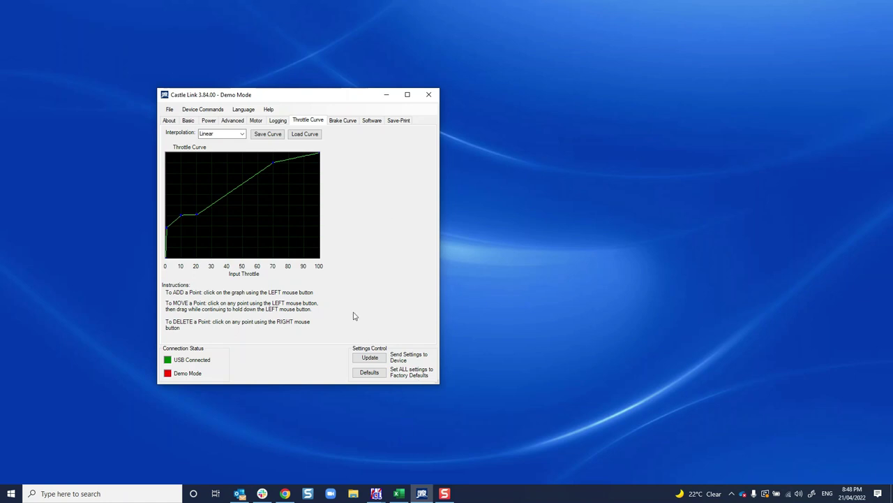
Step: Switch to the Excel workbook tuning settings.xlsx and enter the note "pause curve 1 6400 start" in cell U112 of the B6 castle sheet
click(399, 493)
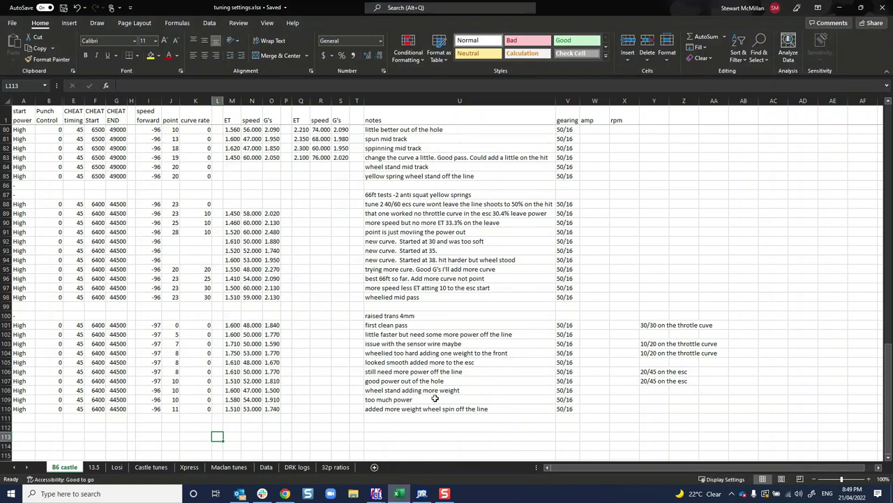
scroll(321, 306, up, 20)
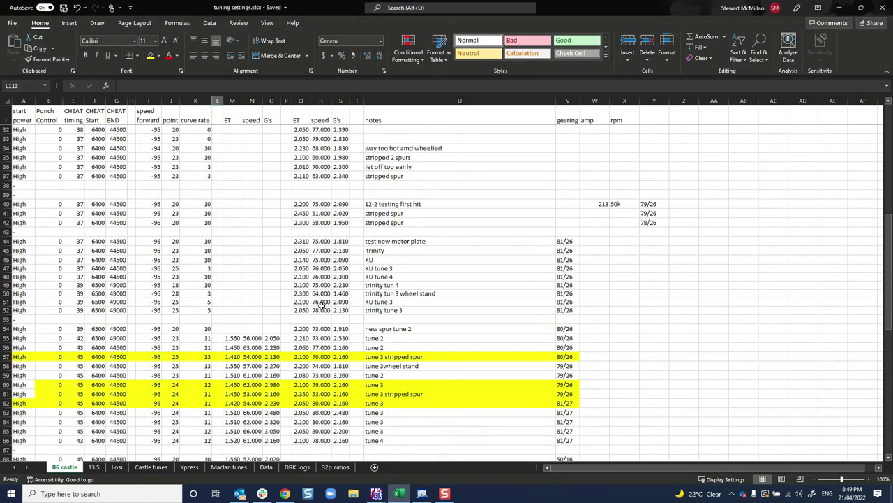
scroll(321, 306, down, 20)
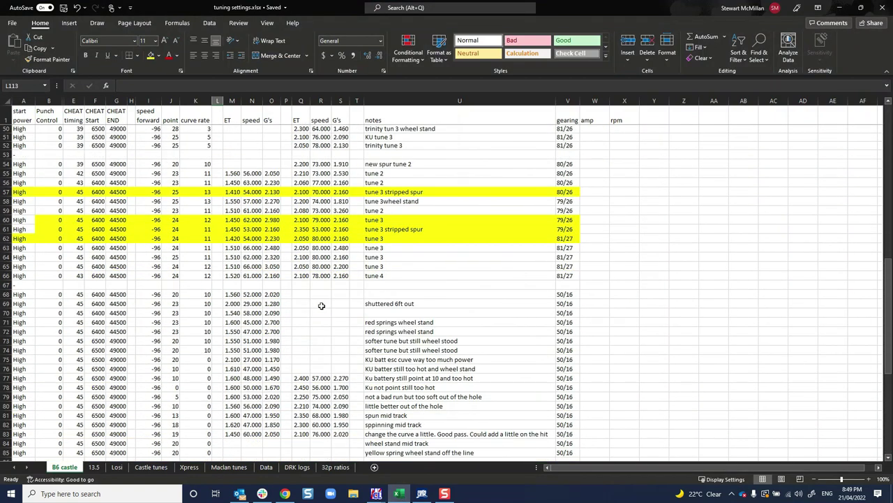
scroll(321, 306, up, 3)
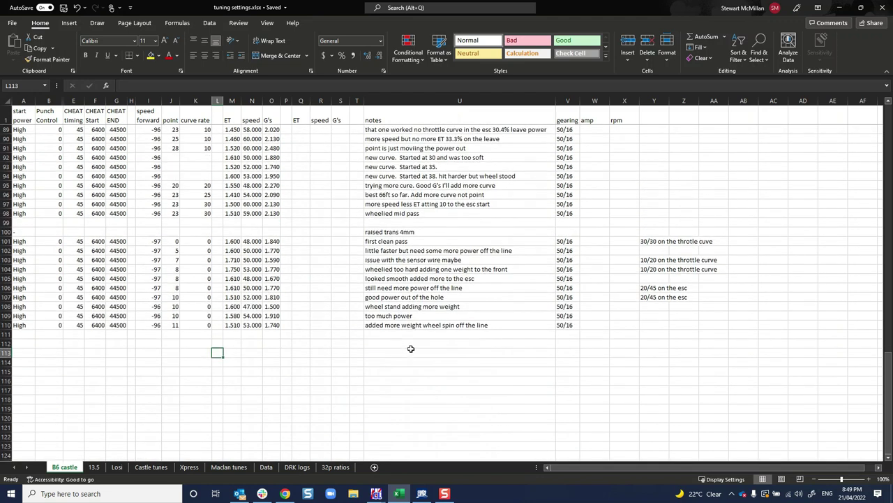
click(408, 351)
click(375, 343)
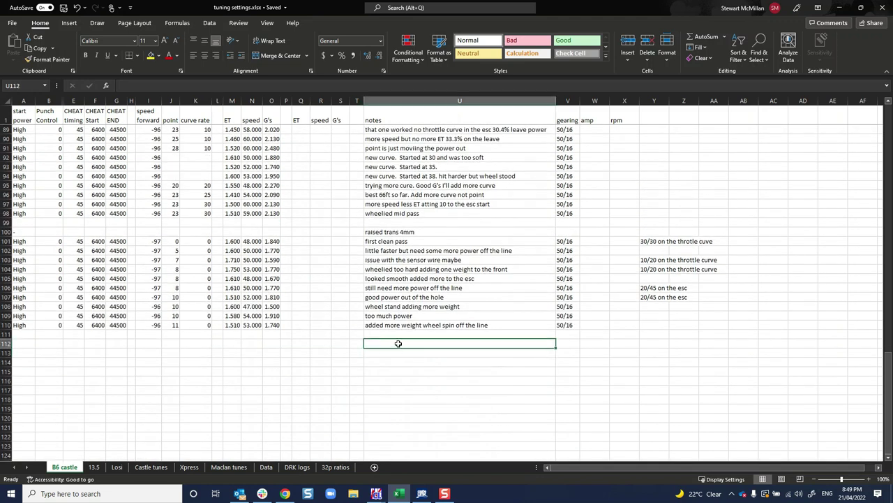
text(p)
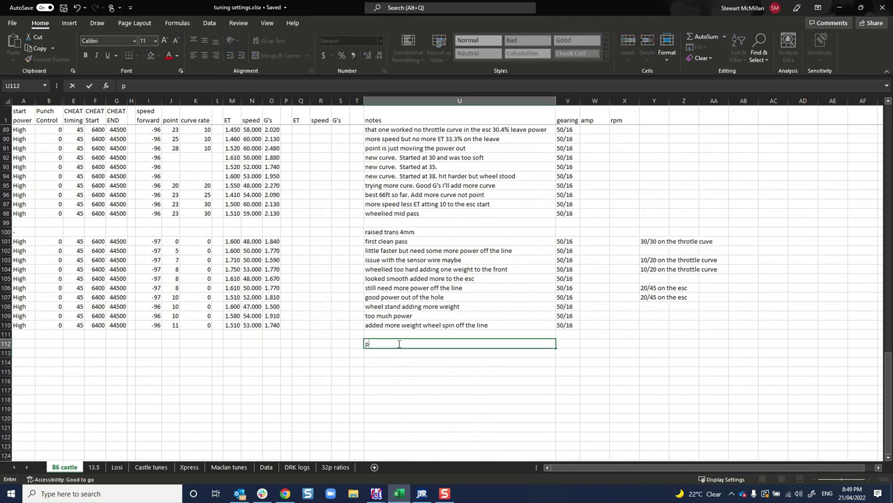
text(ause cure)
text(640 )
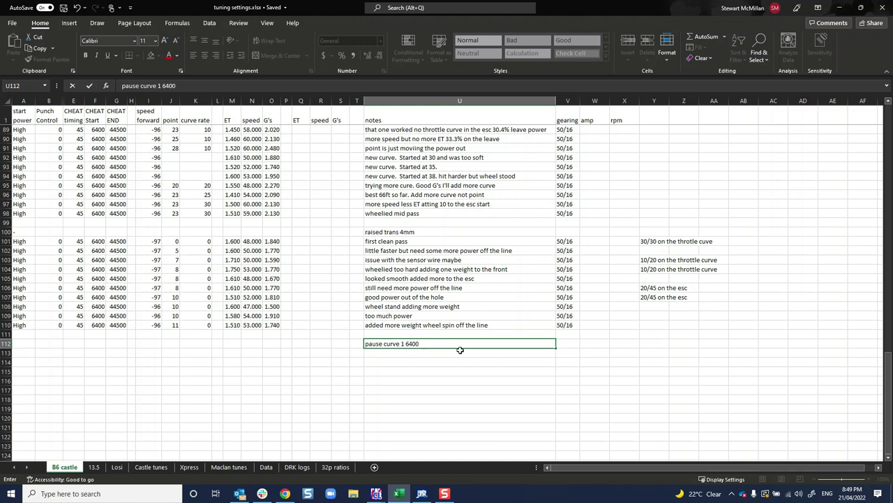
text( start)
key(Tab)
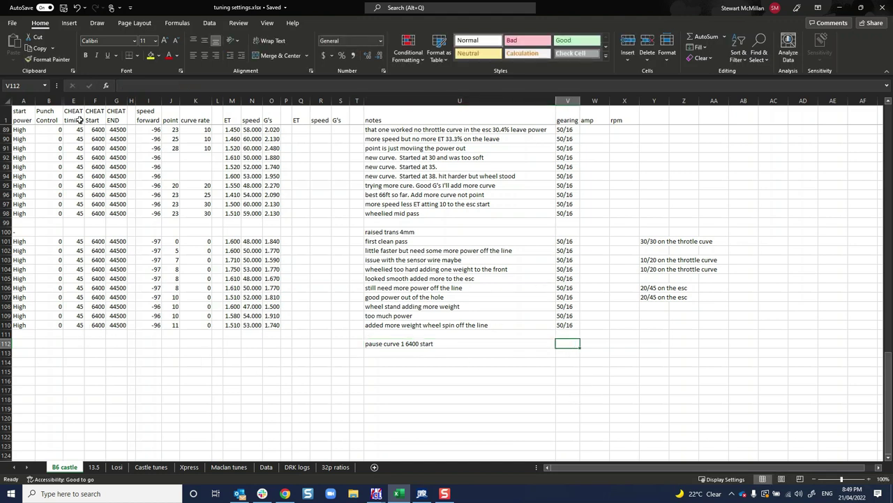
Step: Examine the tuning input columns, from start power and C.H.E.A.T. settings to speed forward, point and curve rate
click(116, 102)
drag(100, 102, 197, 102)
click(23, 101)
click(150, 103)
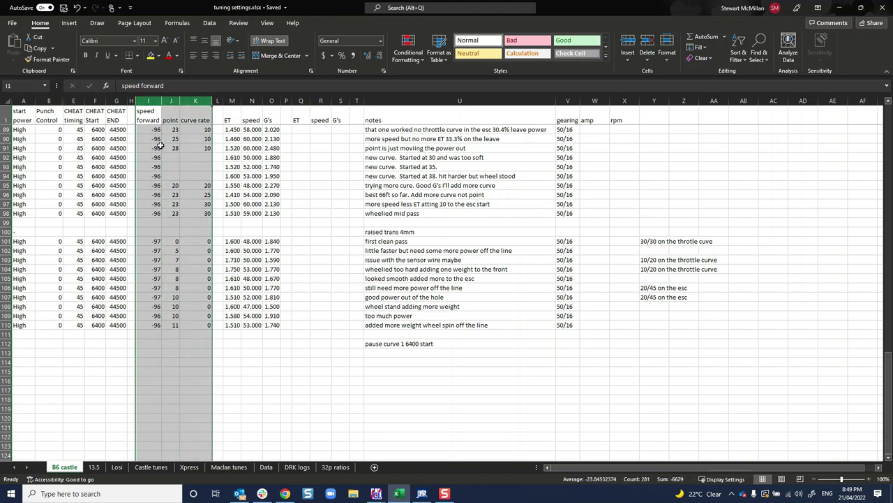
click(193, 128)
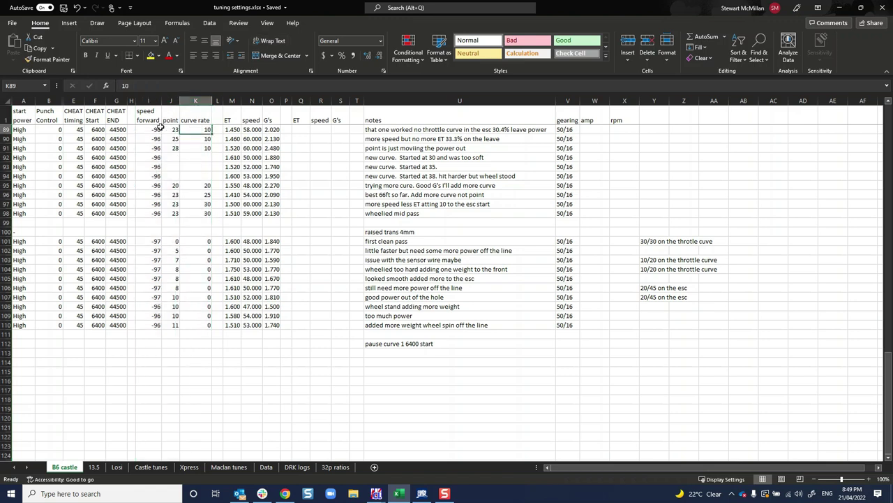
click(150, 121)
click(170, 120)
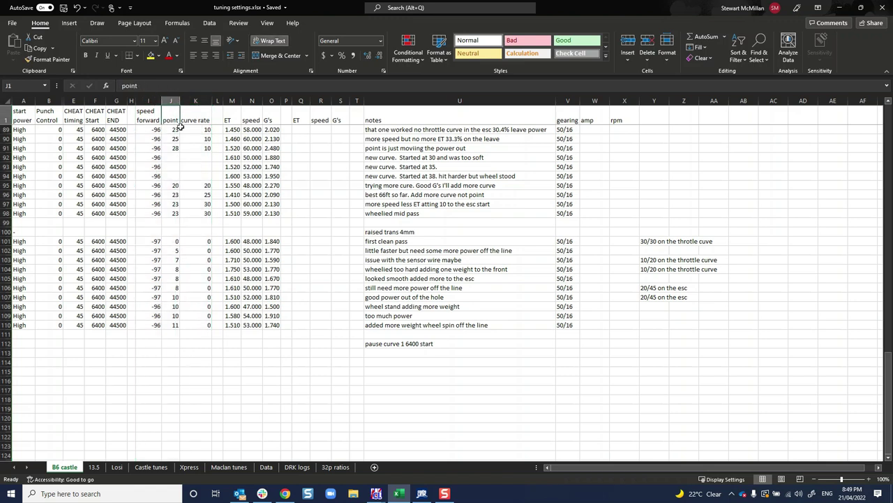
Step: Examine both groups of result columns for ET, speed and G's across the logged passes
click(233, 129)
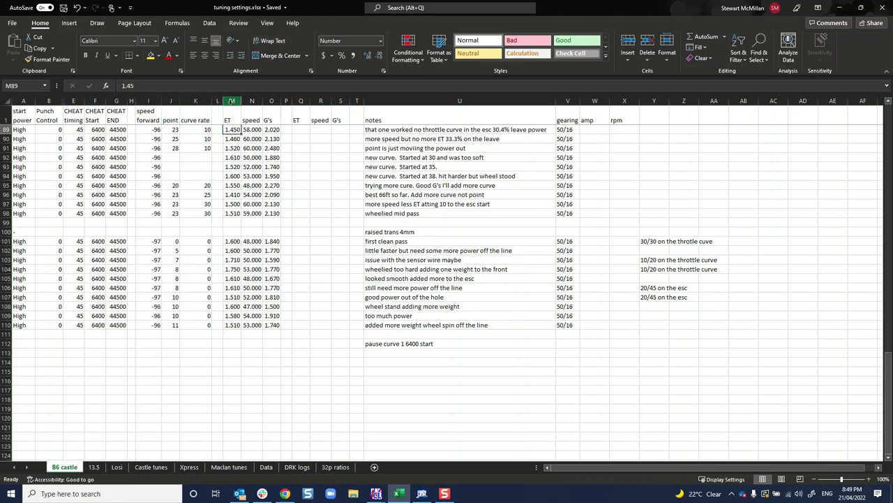
drag(232, 101, 267, 102)
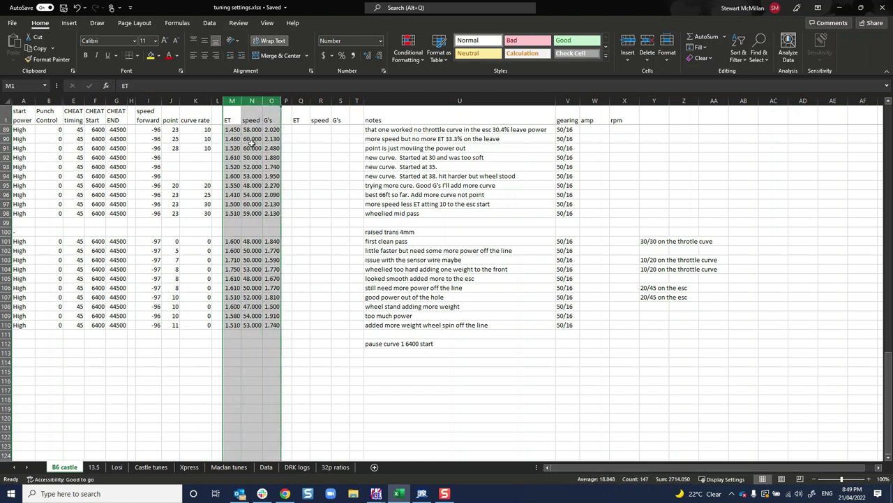
click(298, 102)
drag(298, 102, 342, 102)
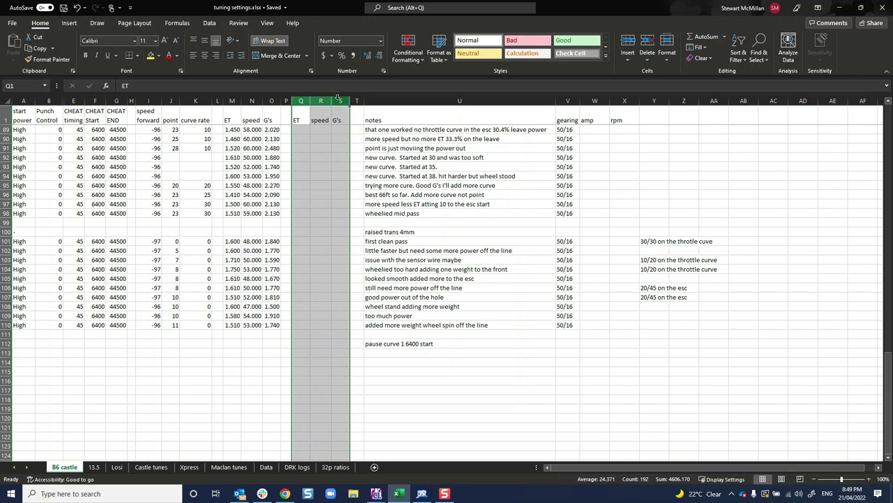
scroll(324, 318, up, 5)
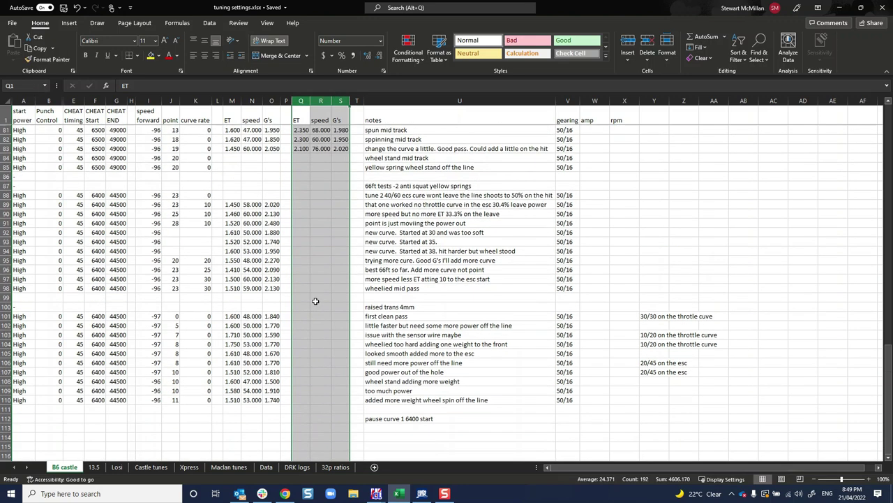
scroll(315, 302, down, 2)
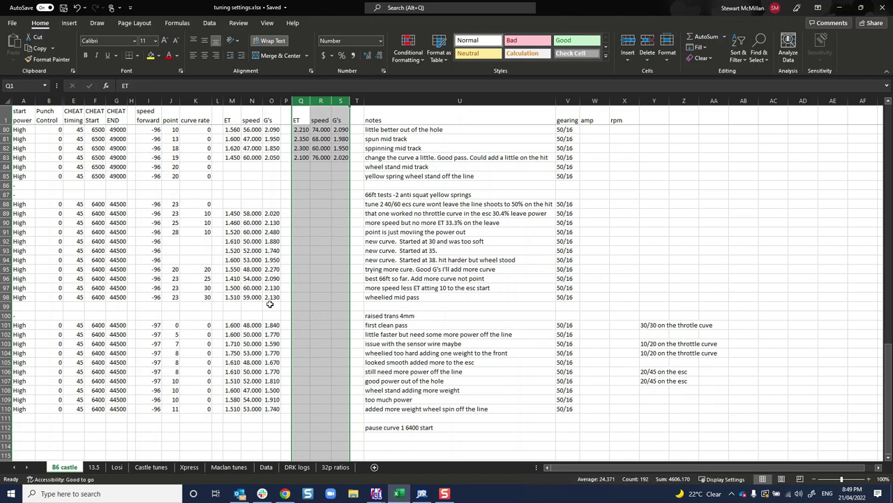
Step: Compare the ET values of the tune 3 and tune 4 passes in rows 60 to 66 across both result groups
scroll(295, 280, up, 8)
scroll(294, 281, up, 3)
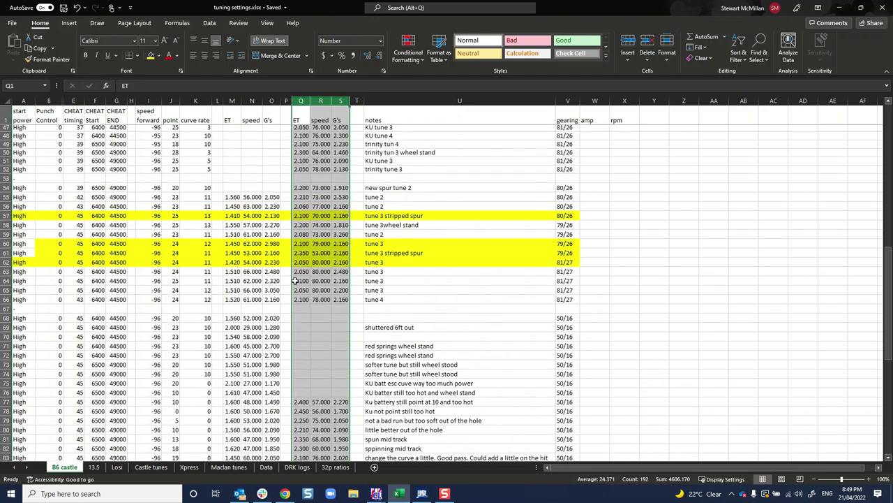
click(255, 253)
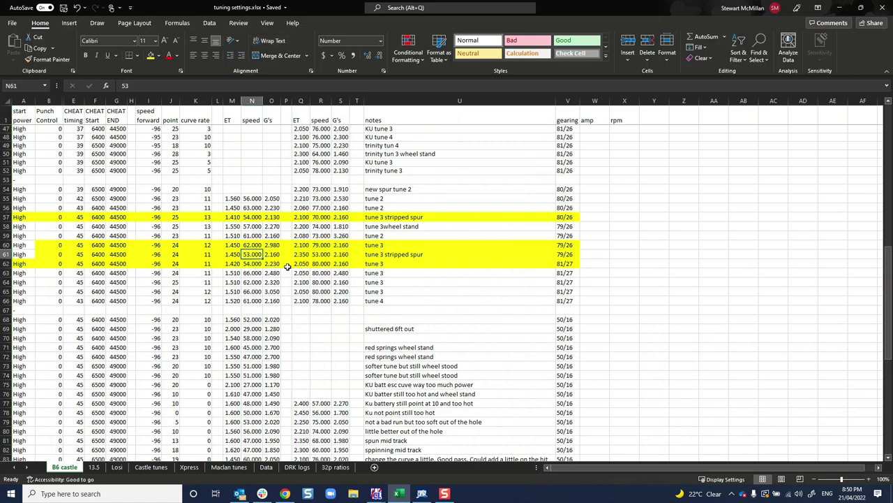
click(300, 263)
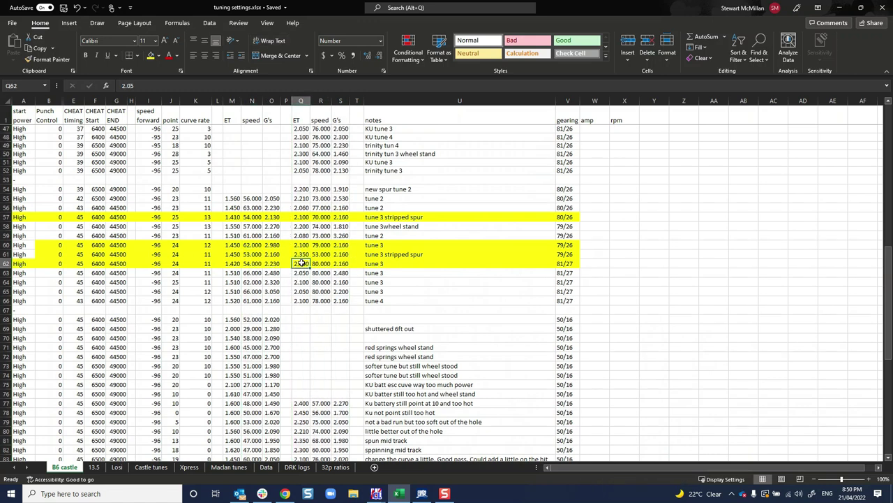
drag(300, 264, 301, 301)
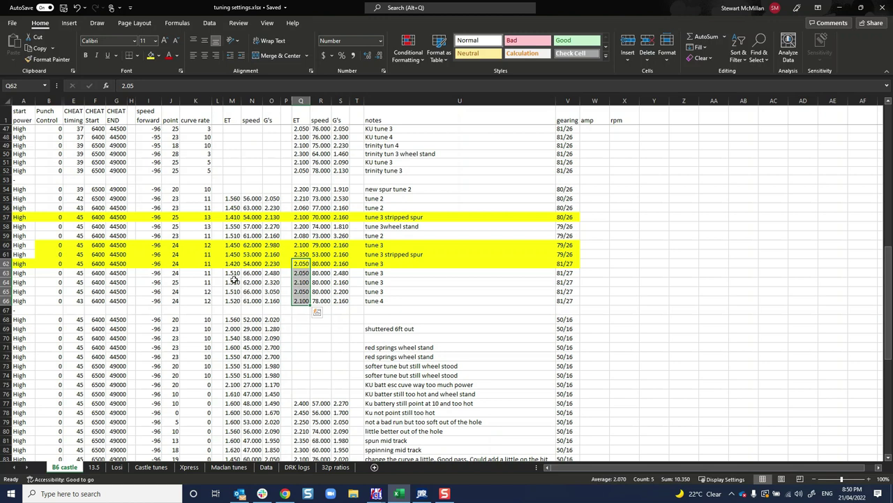
mouse_move(233, 245)
mouse_down()
mouse_move(236, 312)
mouse_move(234, 246)
mouse_up()
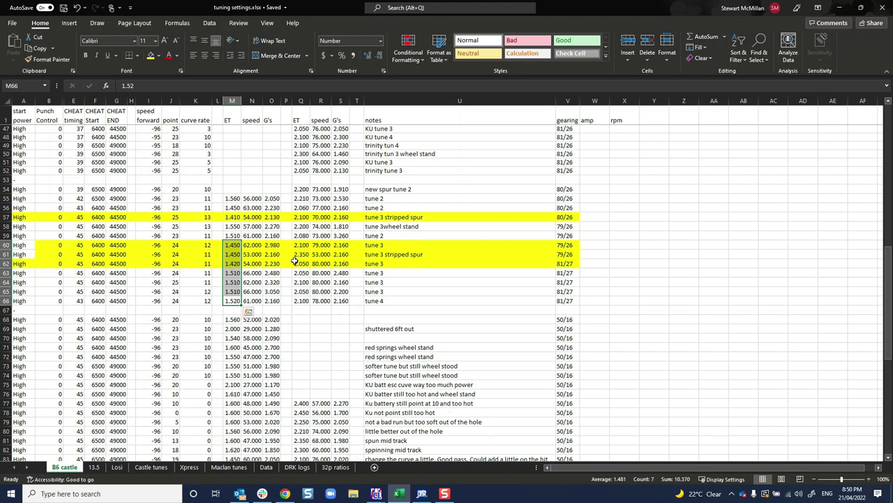
Step: Review the logged passes down to the pause curve note in U112, and minimize the workbook
scroll(231, 259, down, 1)
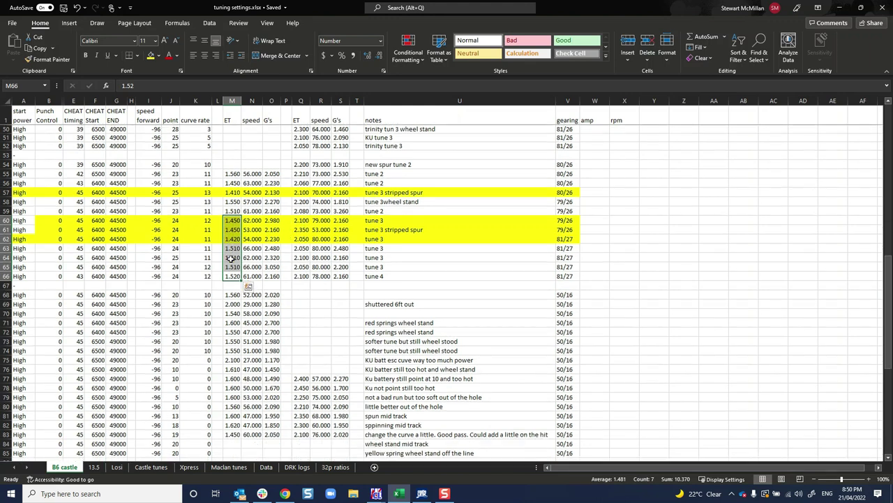
scroll(231, 258, down, 2)
scroll(237, 279, down, 1)
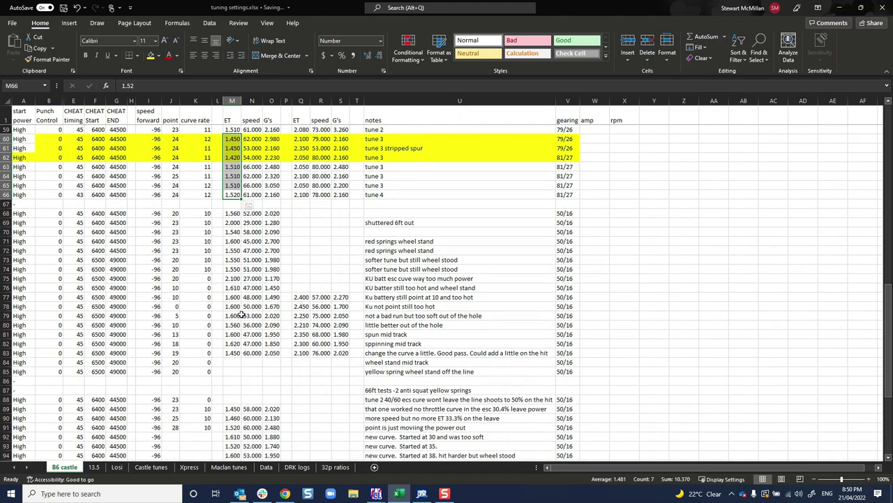
scroll(240, 316, down, 2)
scroll(237, 307, down, 3)
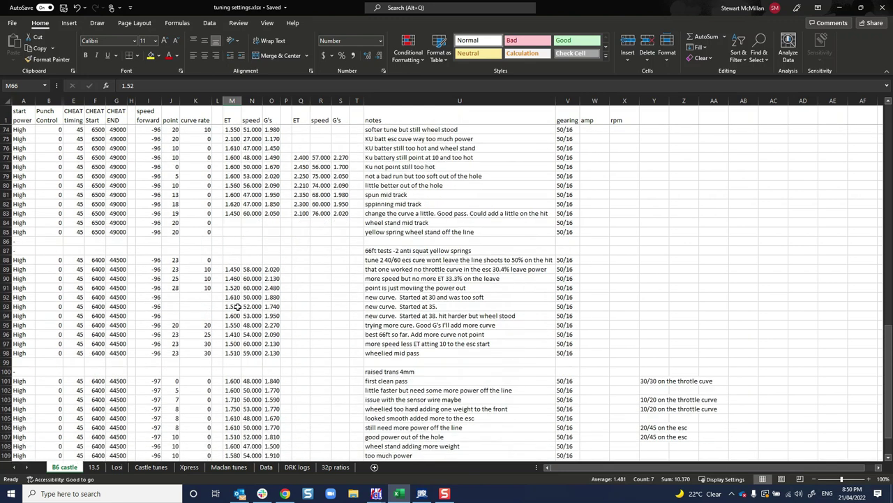
scroll(234, 279, down, 2)
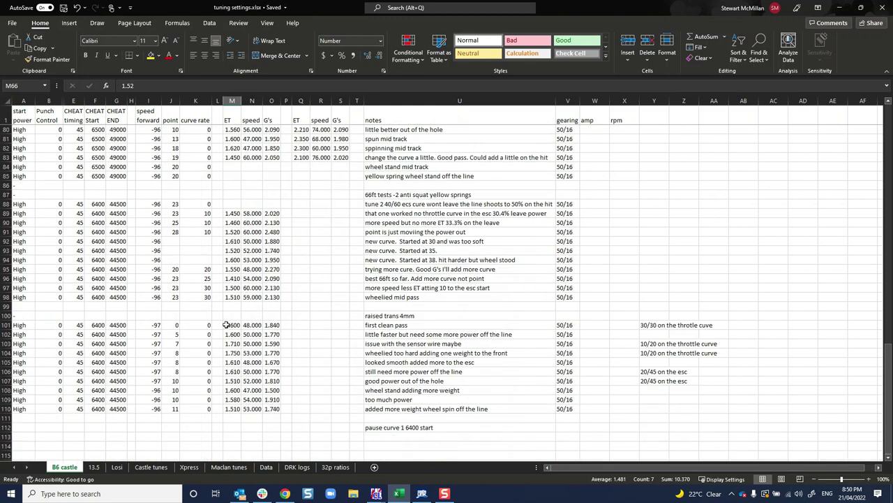
scroll(365, 372, down, 3)
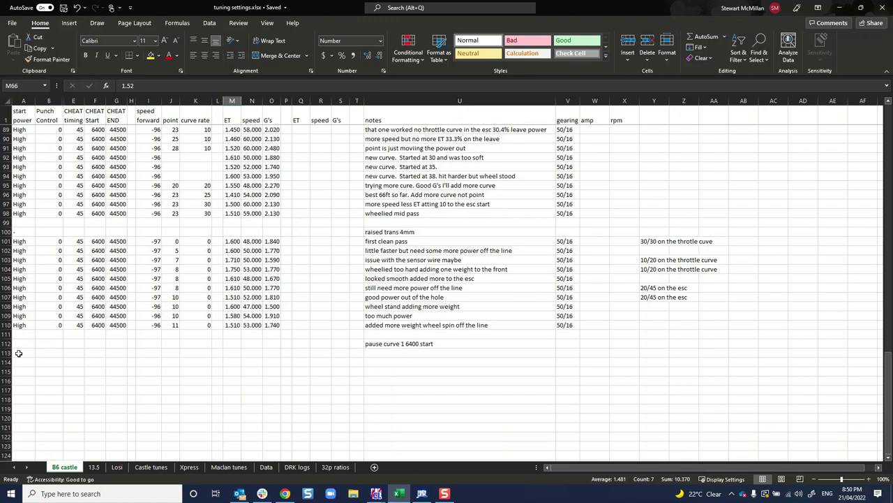
click(447, 344)
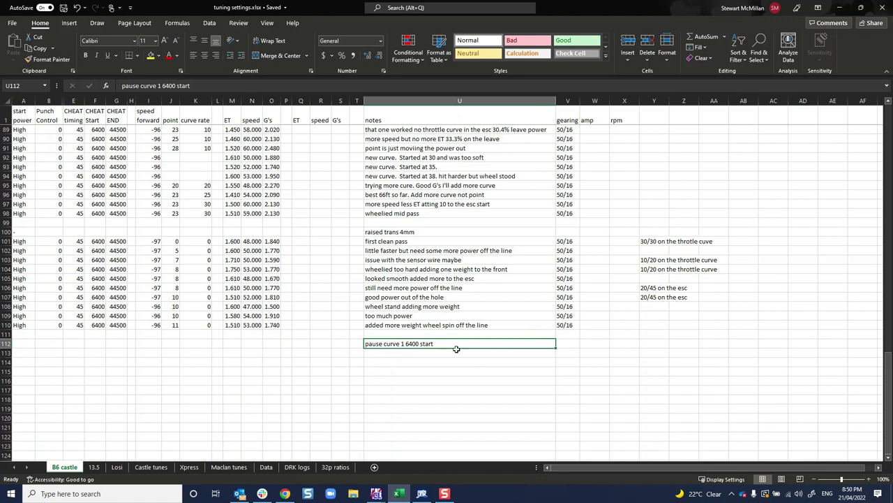
click(840, 7)
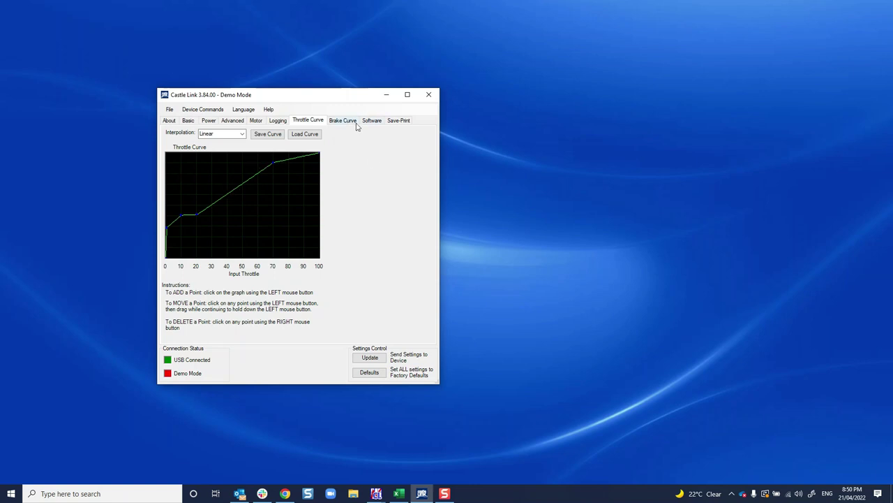
Step: Load the saved settings file 03 Puase 2 curve 45deg 6500 start.dat
click(400, 122)
click(254, 176)
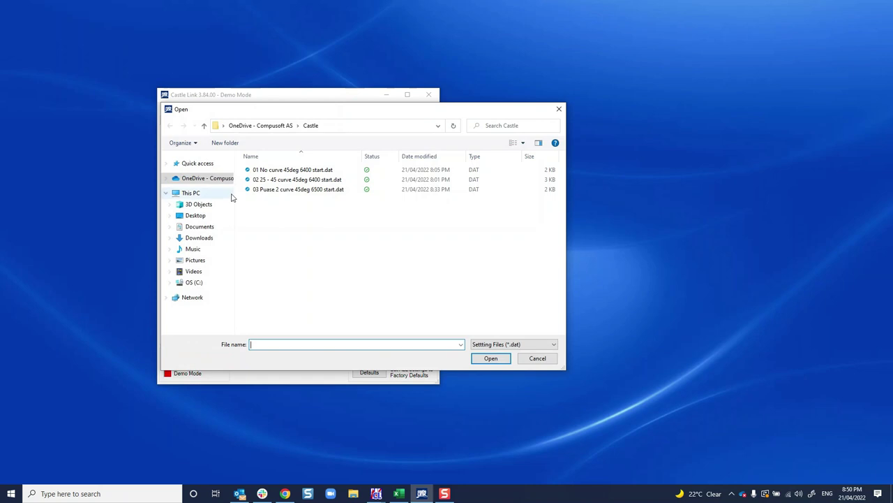
click(272, 189)
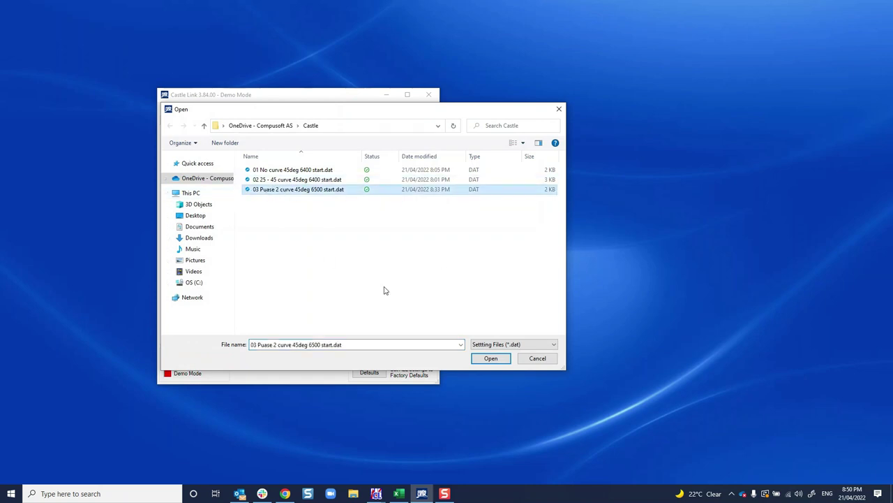
click(491, 358)
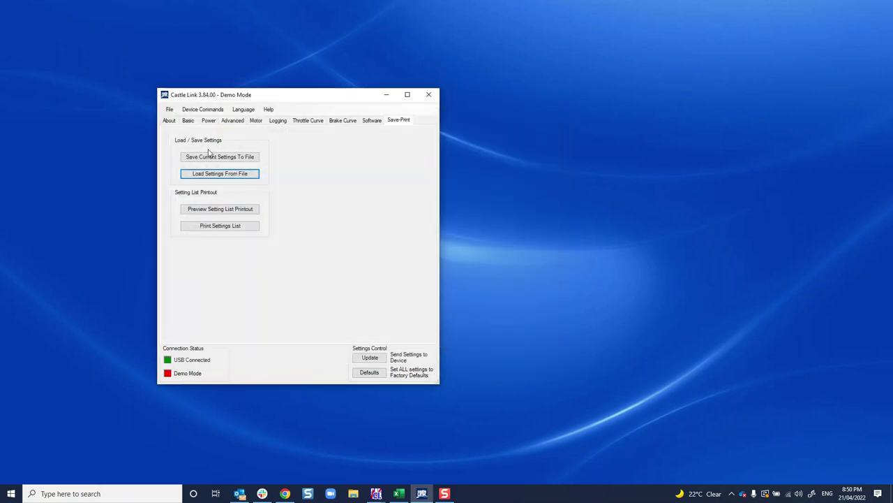
Step: Stretch the throttle curve's flat section to span about 13 to 31 input throttle, and save the curve as 05 pause 3.crv
click(309, 122)
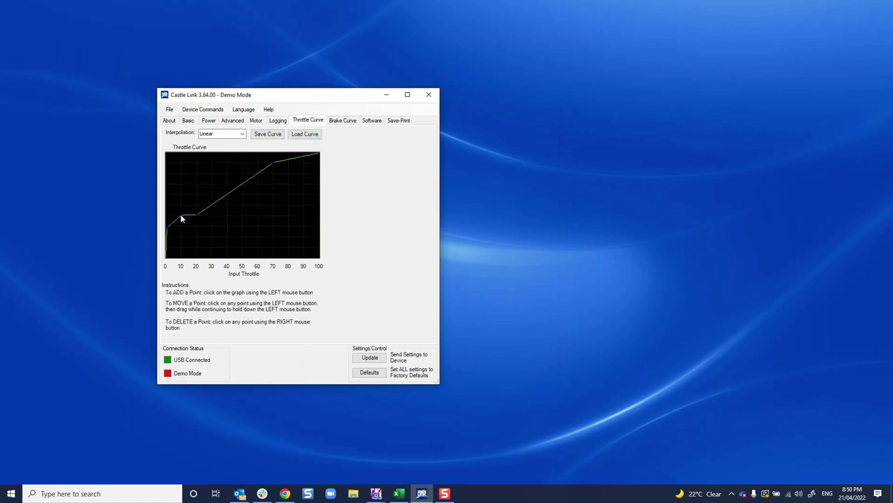
drag(181, 218, 213, 215)
click(272, 135)
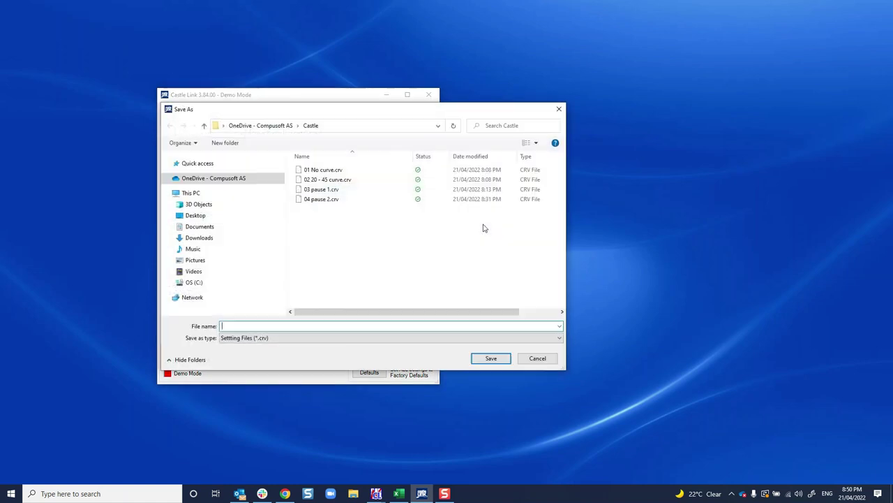
click(322, 201)
click(229, 326)
click(228, 337)
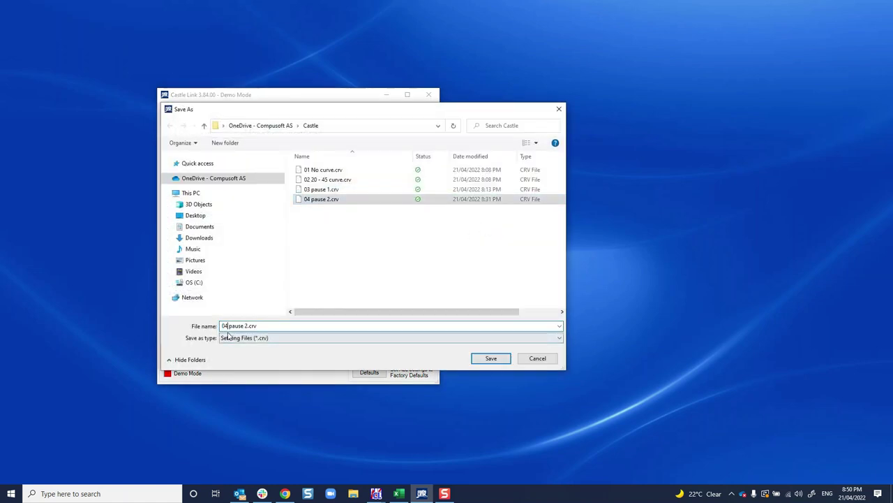
click(228, 326)
key(BackSpace)
text(5)
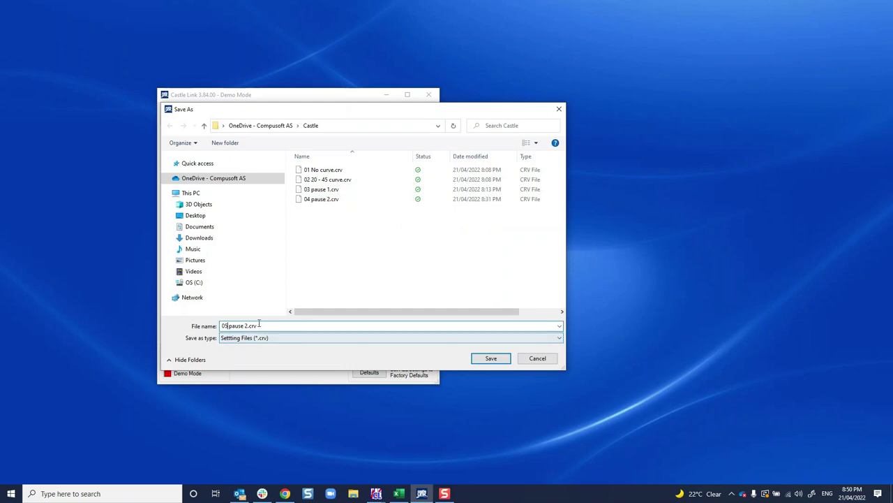
click(248, 335)
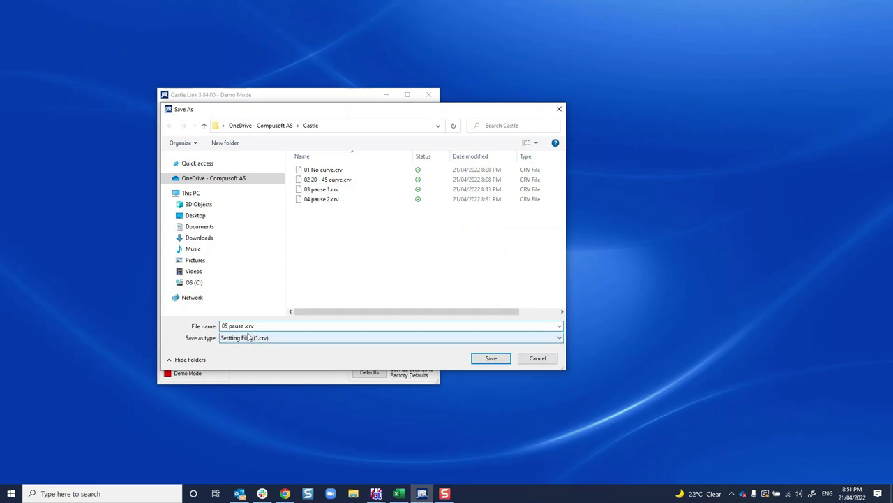
click(245, 326)
text(3)
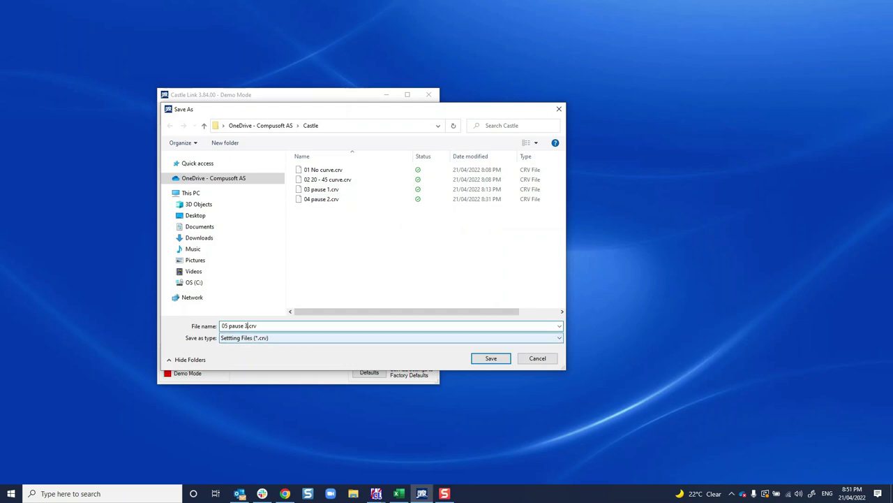
click(491, 359)
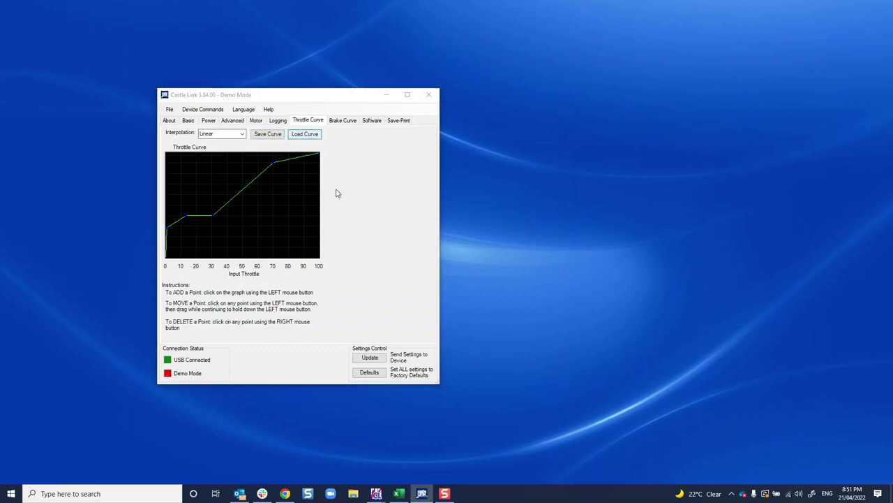
Step: Check the 05 pause 3.crv entry among the saved throttle curves, without loading it
click(277, 209)
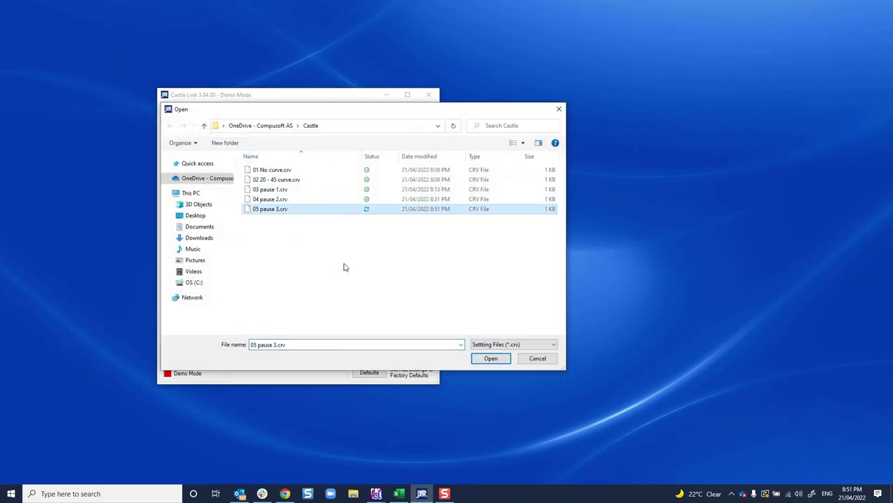
click(537, 358)
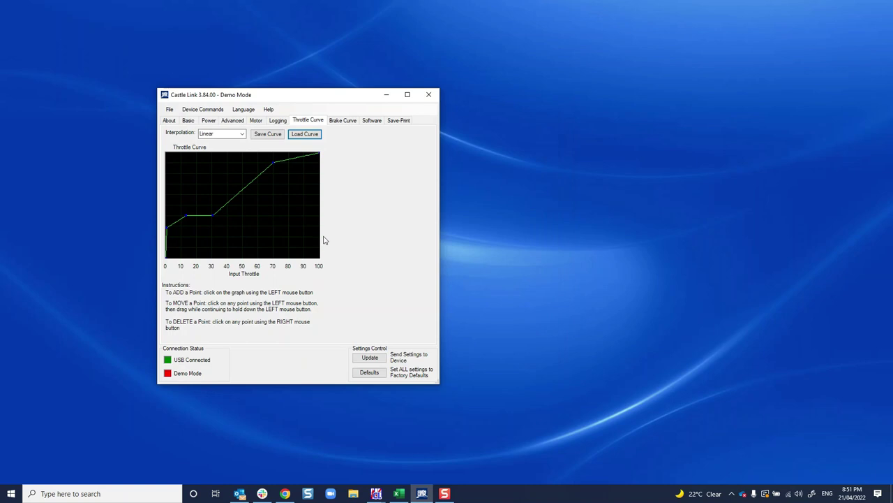
Step: Set the C.H.E.A.T. activation range to 6,400 RPM to 44,500 RPM, and review the throttle curve
click(256, 123)
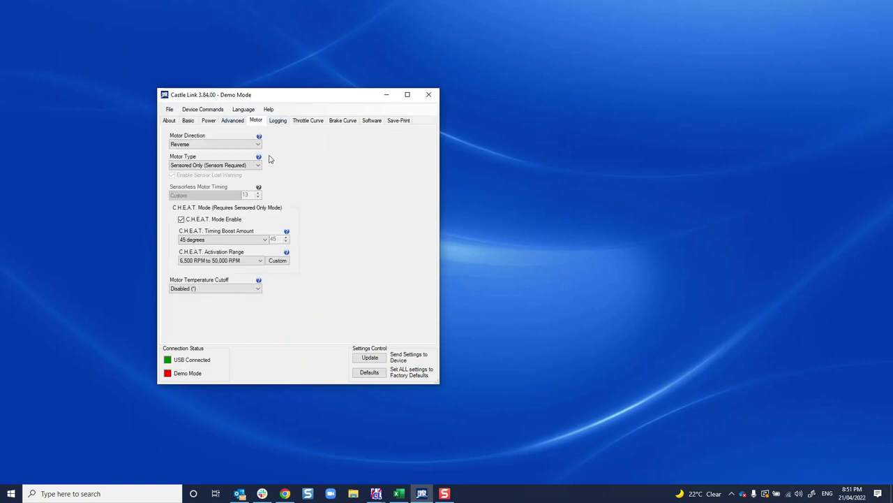
click(259, 261)
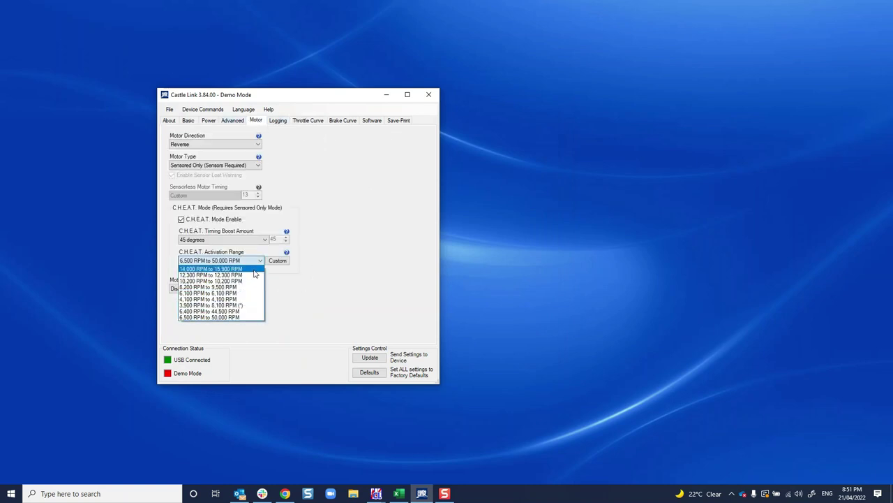
click(239, 311)
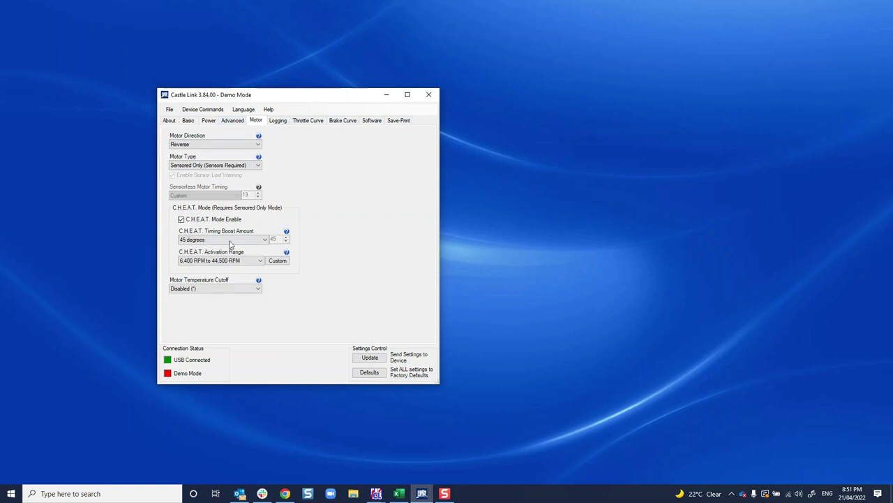
click(312, 122)
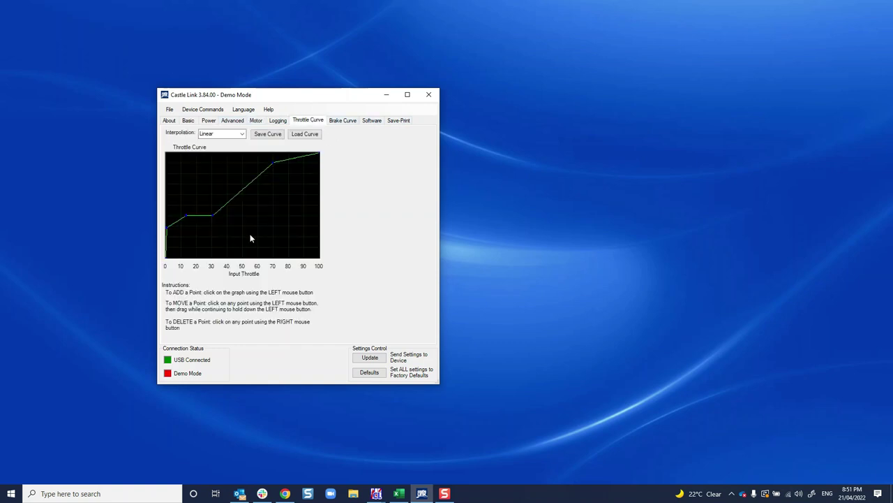
Step: Save the current settings to a file named 03 Puase 3 curve 45deg 6400 start.dat
click(398, 121)
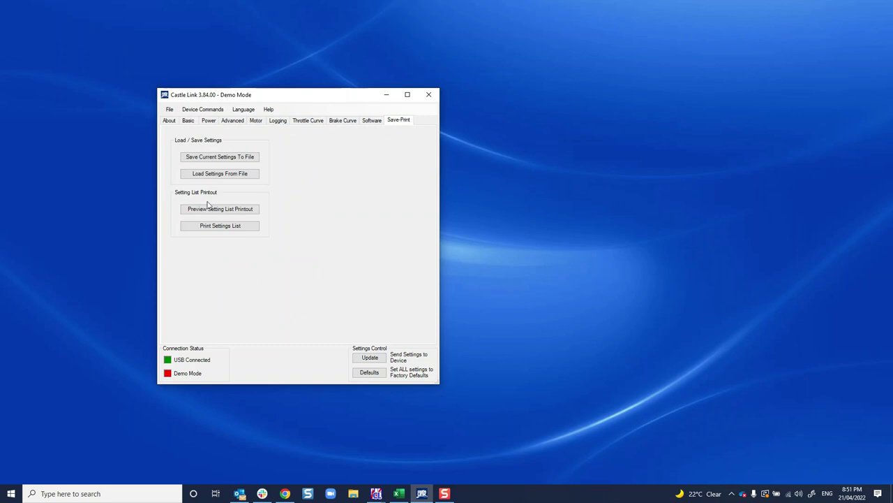
click(215, 158)
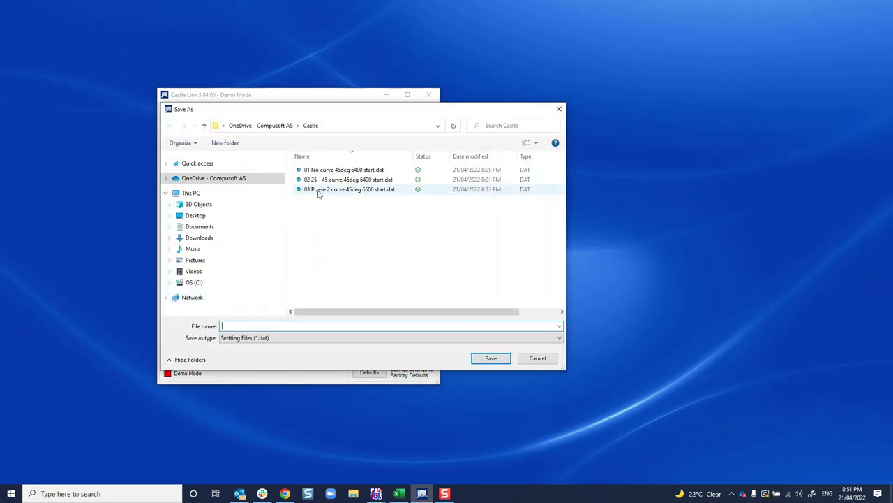
click(319, 190)
click(265, 326)
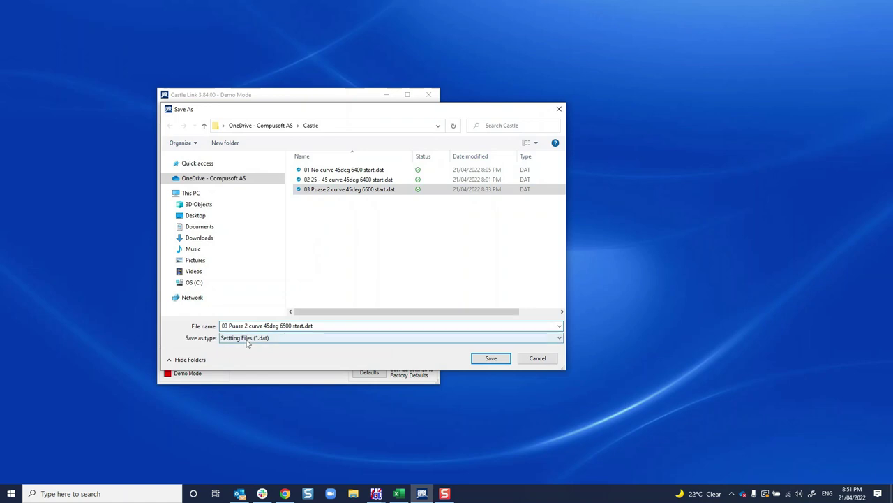
click(247, 326)
key(BackSpace)
text(4)
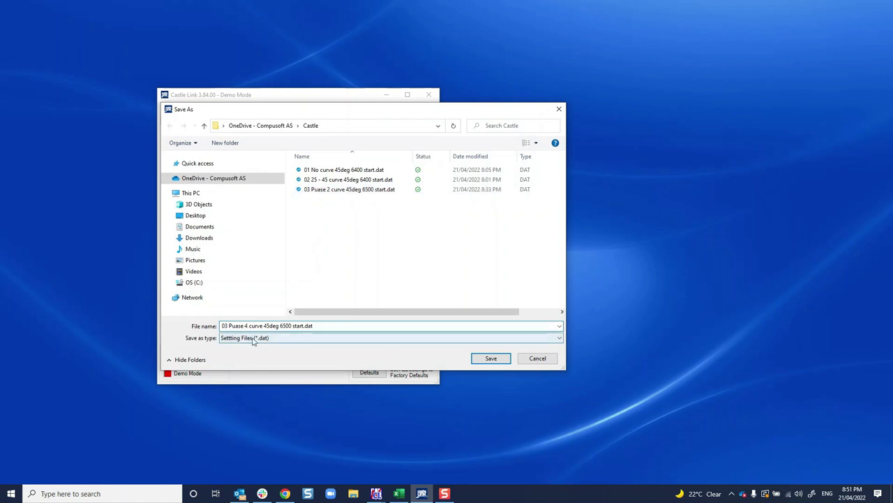
key(BackSpace)
text(3)
click(283, 325)
key(BackSpace)
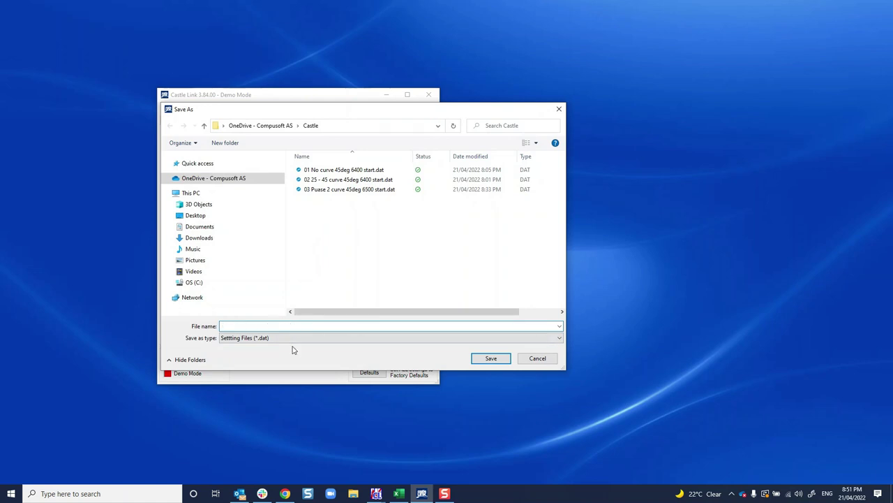
text(45deg 6400 start.dat)
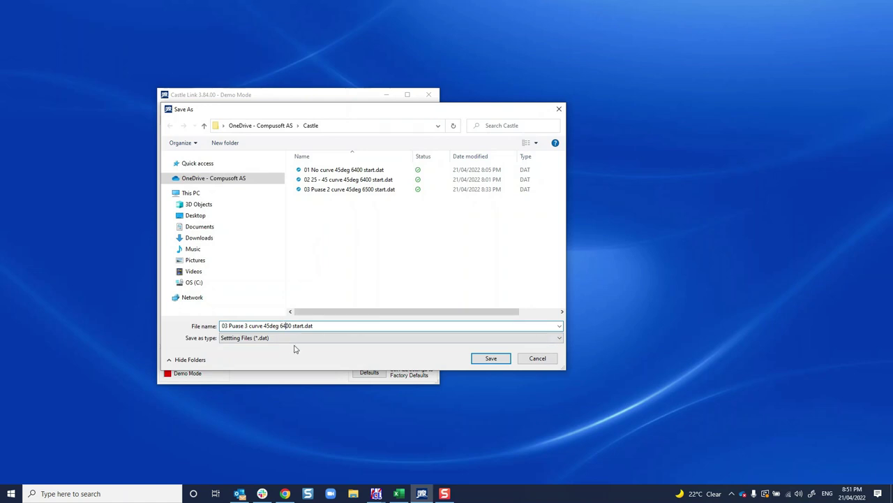
click(491, 359)
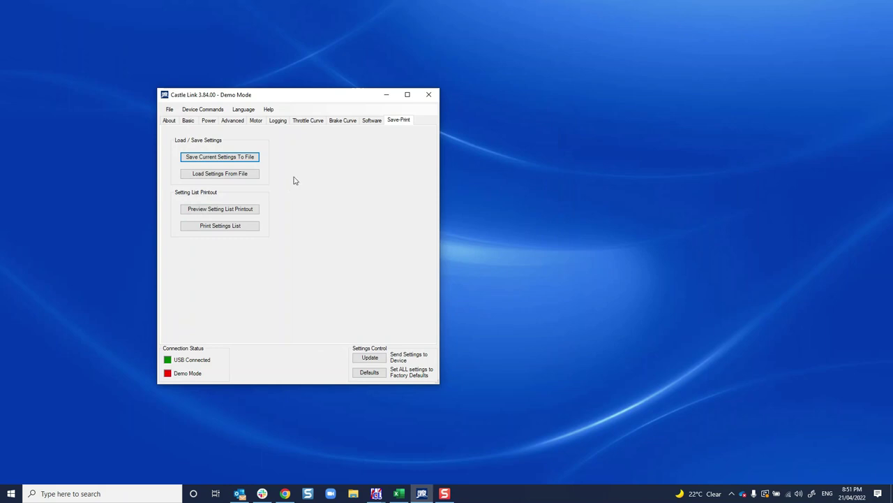
Step: Check the saved settings files, switch to the Excel tuning workbook and review row 112's input cells, result cells and pause curve note
click(232, 173)
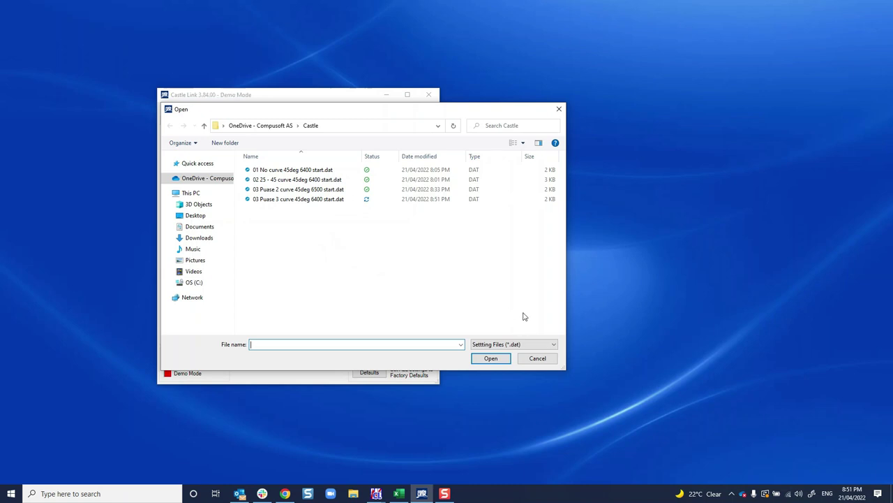
click(404, 495)
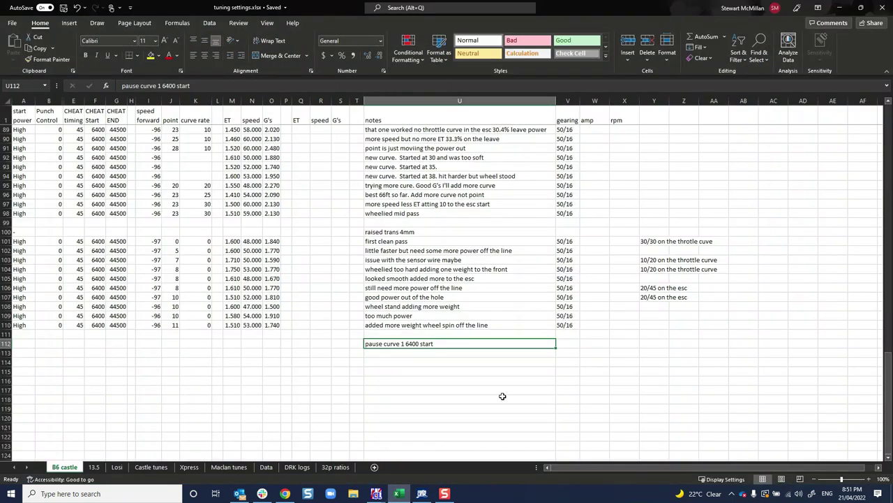
click(417, 355)
click(398, 344)
drag(148, 343, 300, 344)
drag(233, 343, 279, 343)
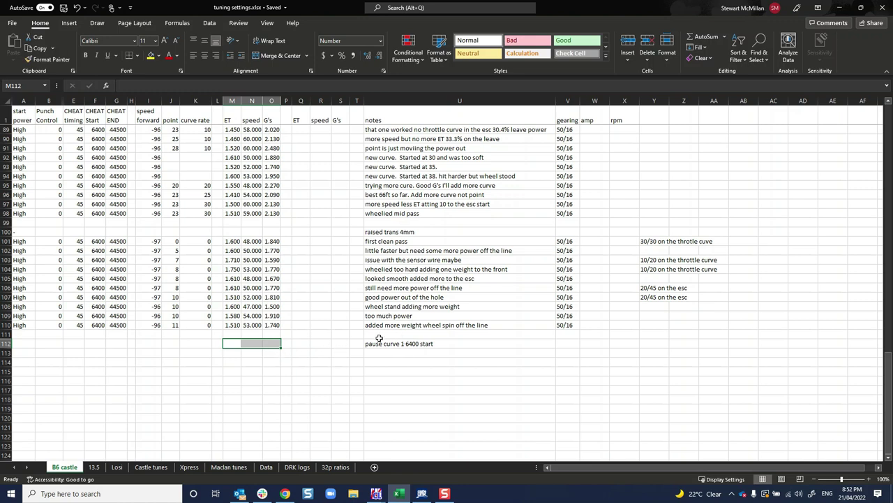
click(415, 346)
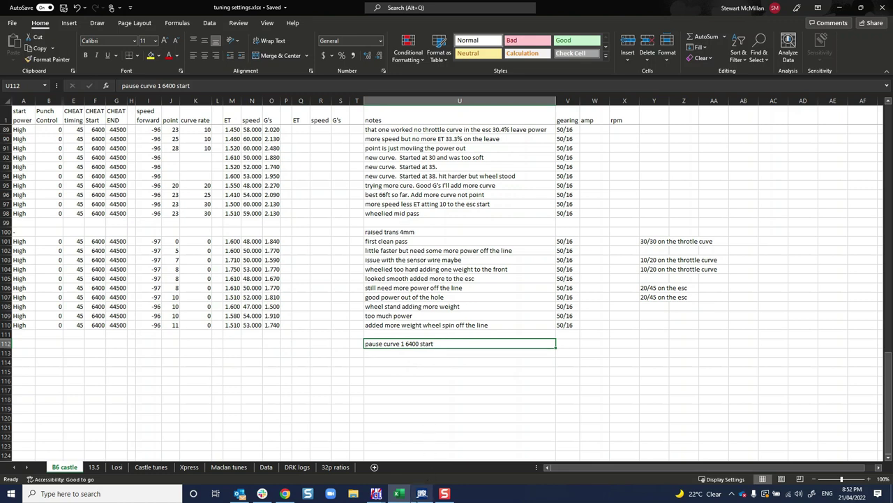
Step: Switch back to Castle Link, dismiss the settings file selection without loading anything, and view the throttle curve and save options
click(422, 493)
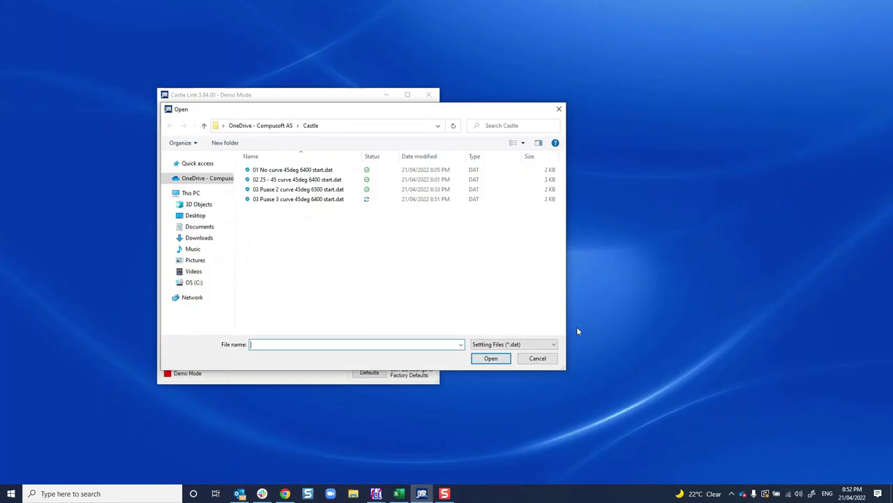
click(536, 358)
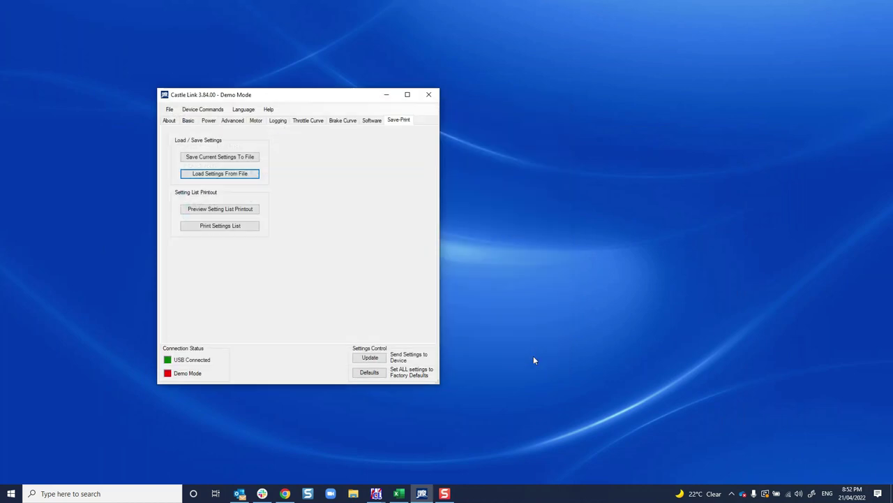
click(319, 122)
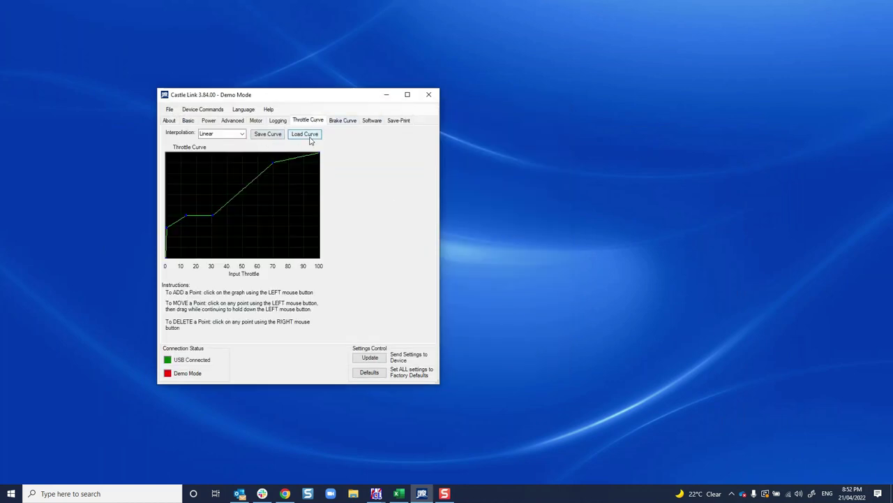
click(401, 123)
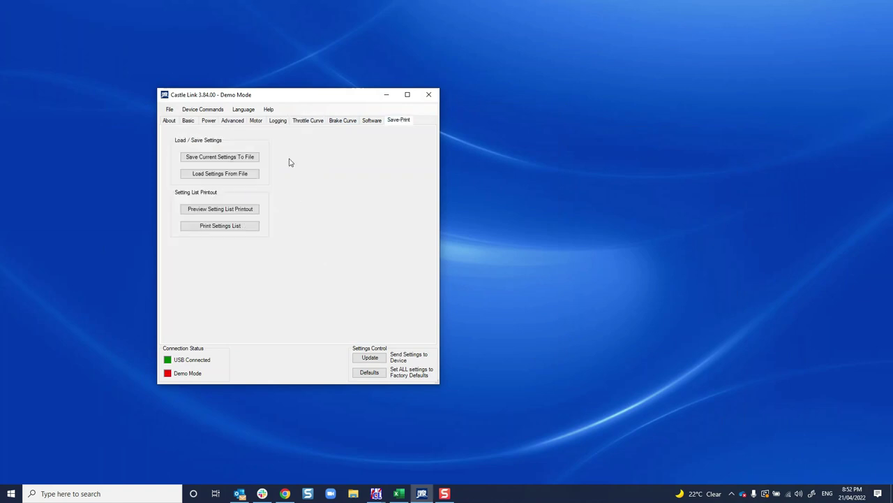
click(313, 126)
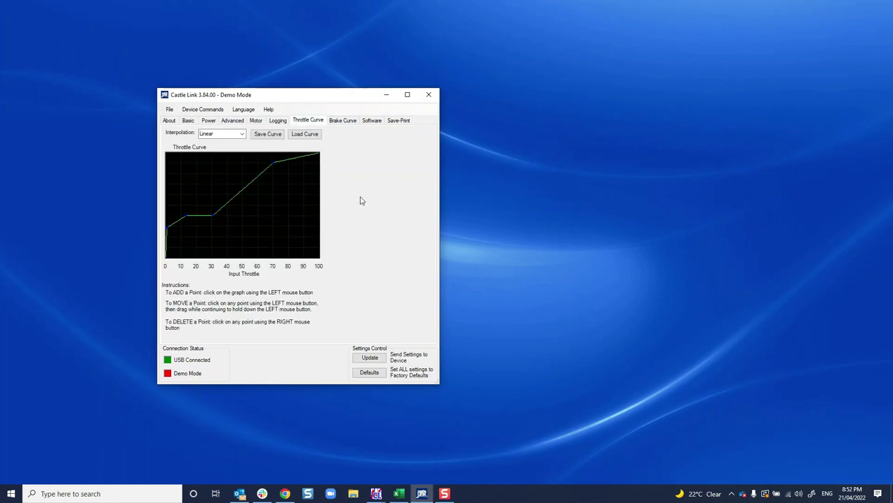
Step: Load the saved throttle curve 02 20 - 45 curve.crv
click(242, 134)
click(242, 142)
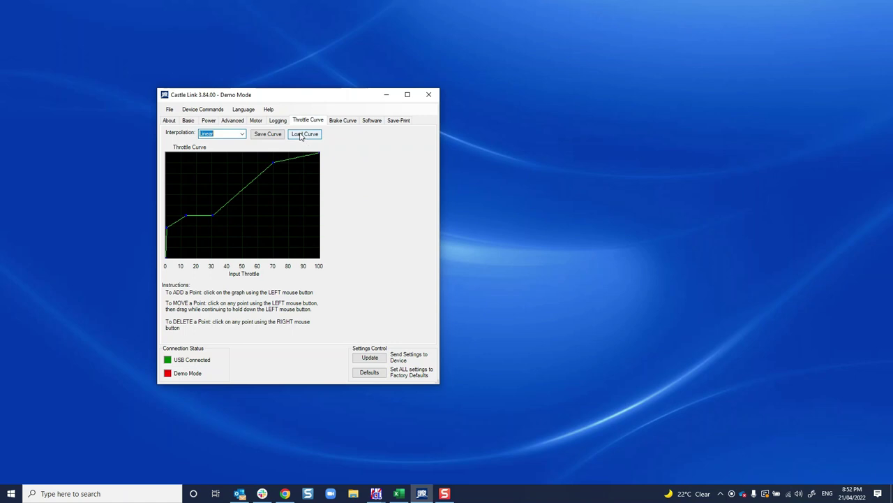
click(304, 134)
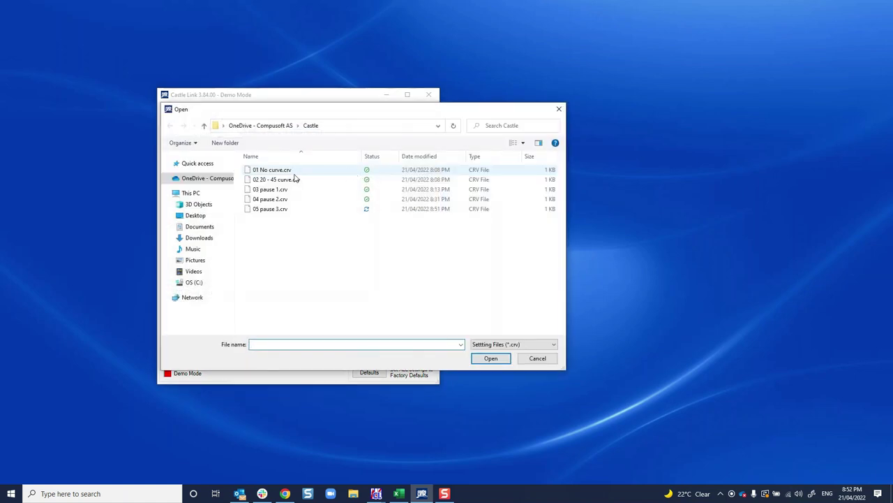
click(296, 179)
click(485, 359)
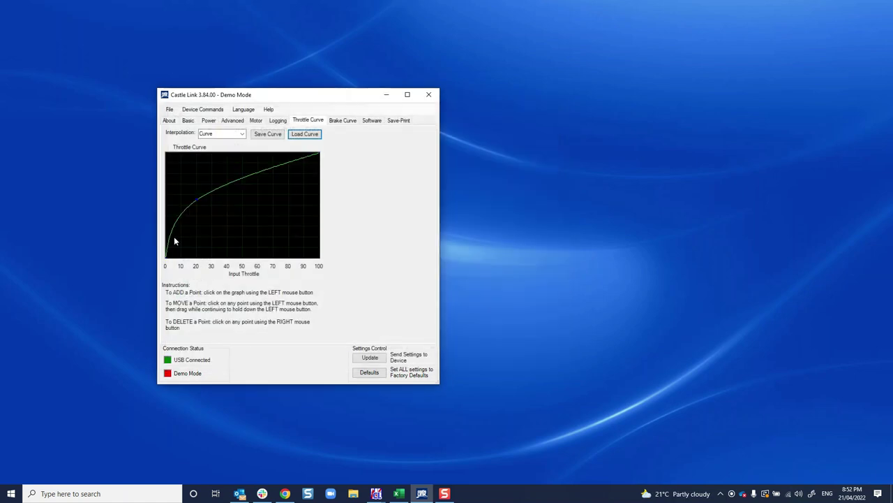